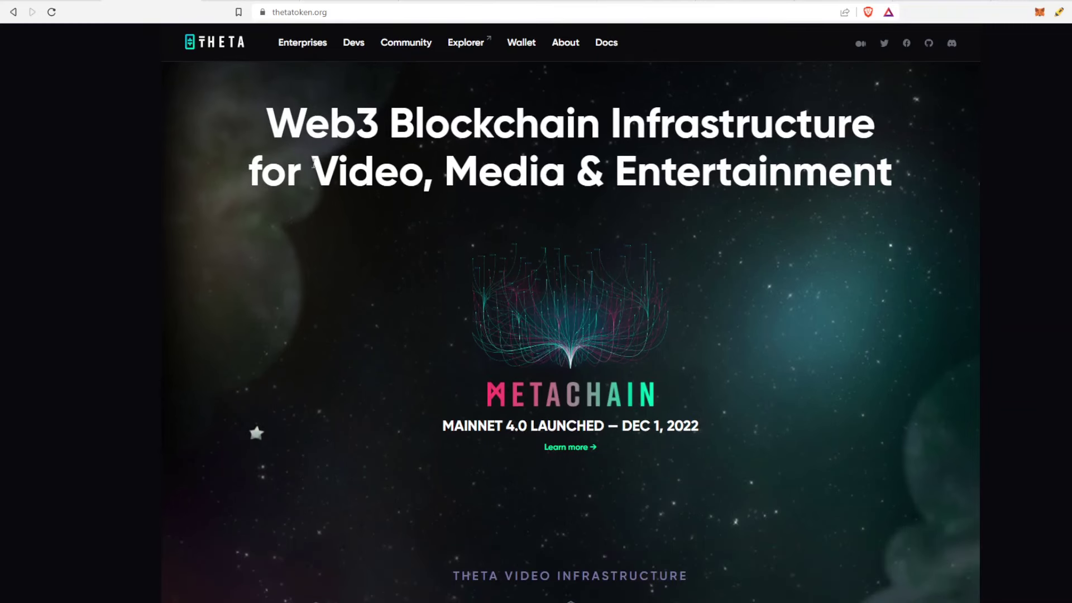
# Scroll back to the top of the thetatoken.org homepage
pyautogui.scroll(1, 317, 164)
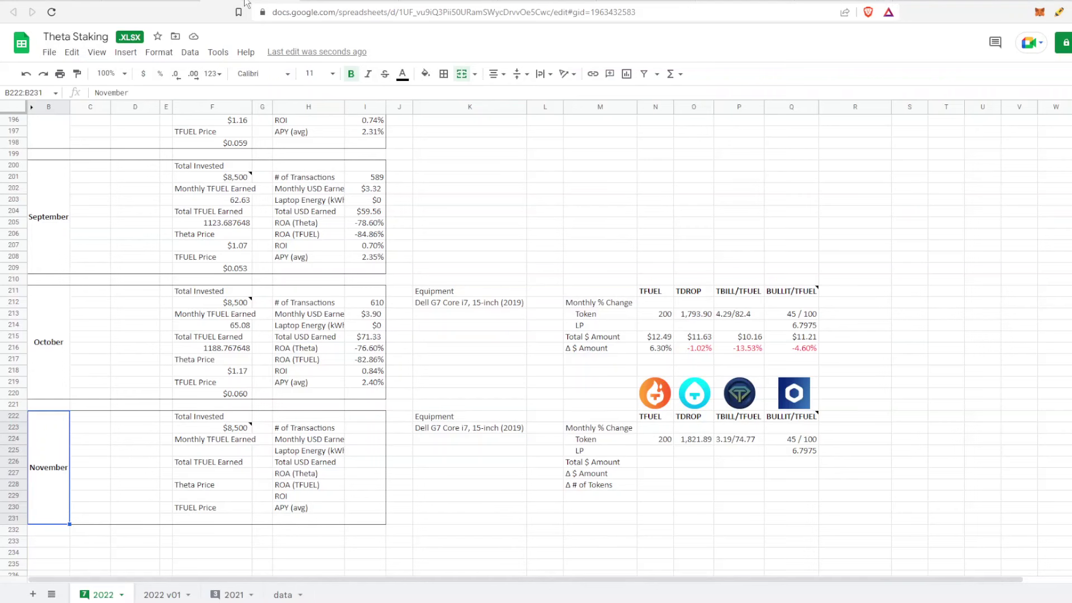
pyautogui.click(483, 176)
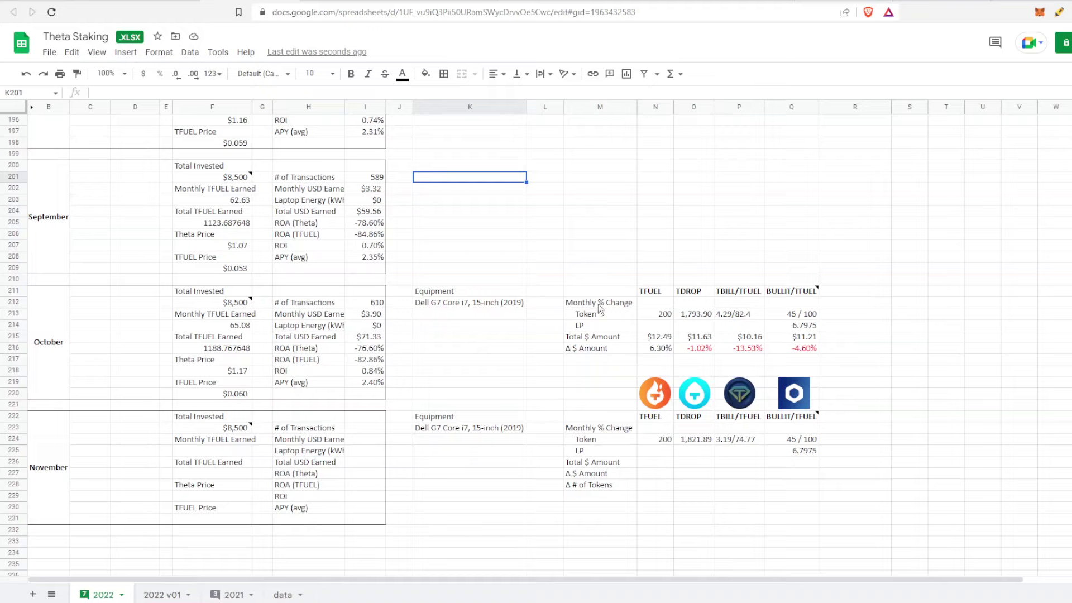
pyautogui.click(77, 441)
pyautogui.click(60, 440)
pyautogui.scroll(-2, 140, 408)
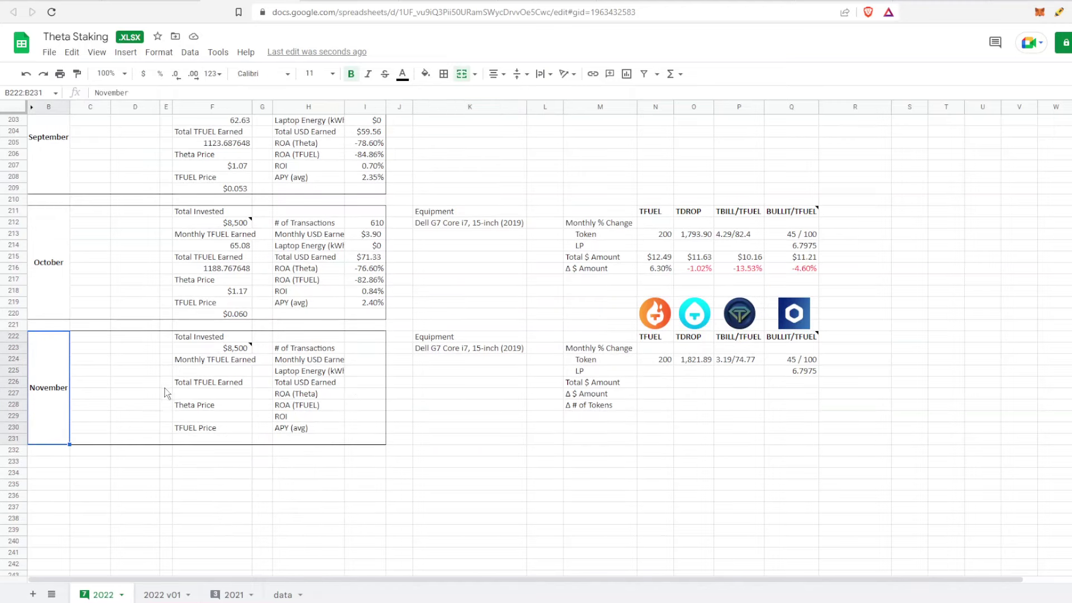
pyautogui.moveTo(205, 355)
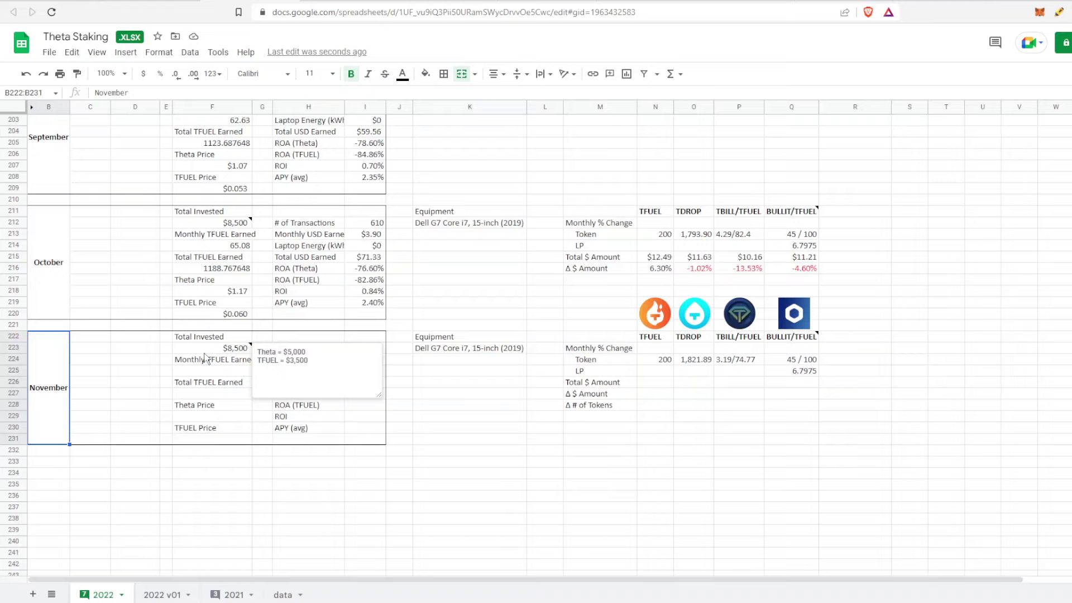
# Dismiss the invested-amount note and make November's 168.02 Monthly TFUEL Earned text black
pyautogui.click(156, 371)
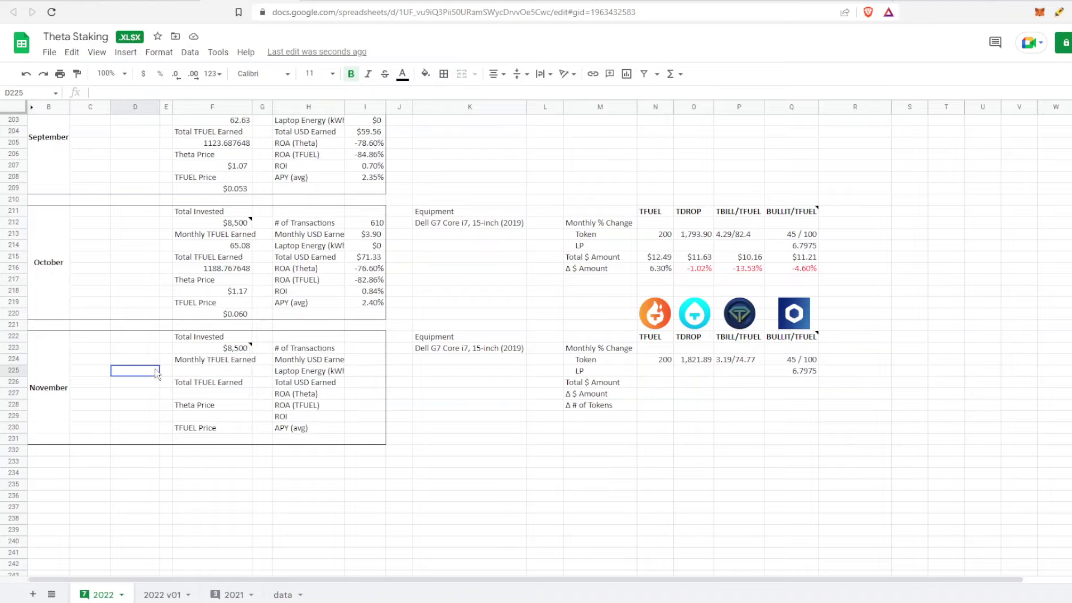
pyautogui.click(191, 376)
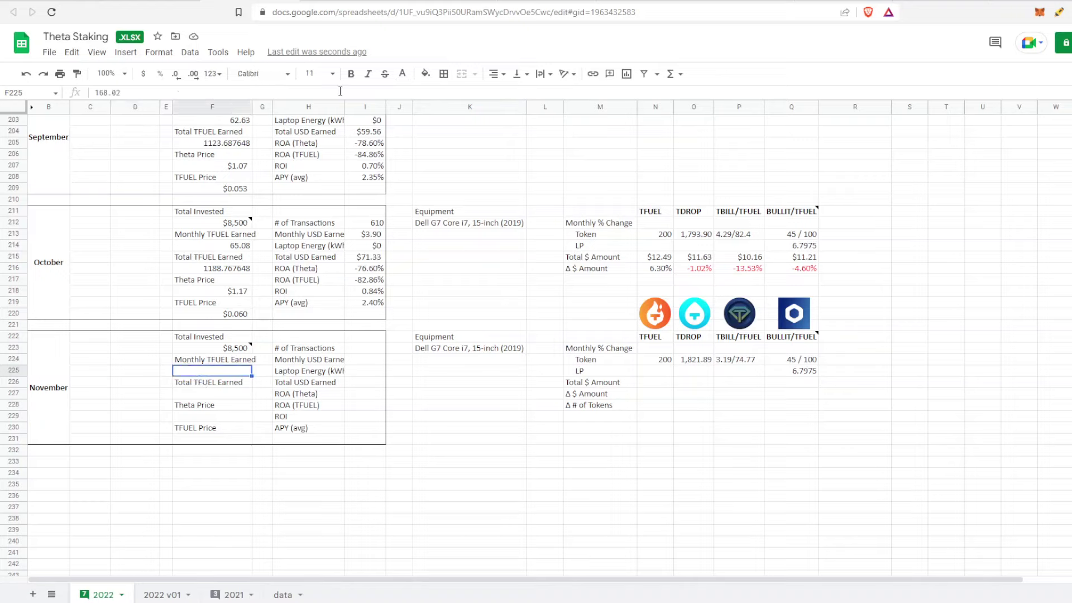
pyautogui.click(402, 73)
pyautogui.click(414, 116)
pyautogui.click(129, 429)
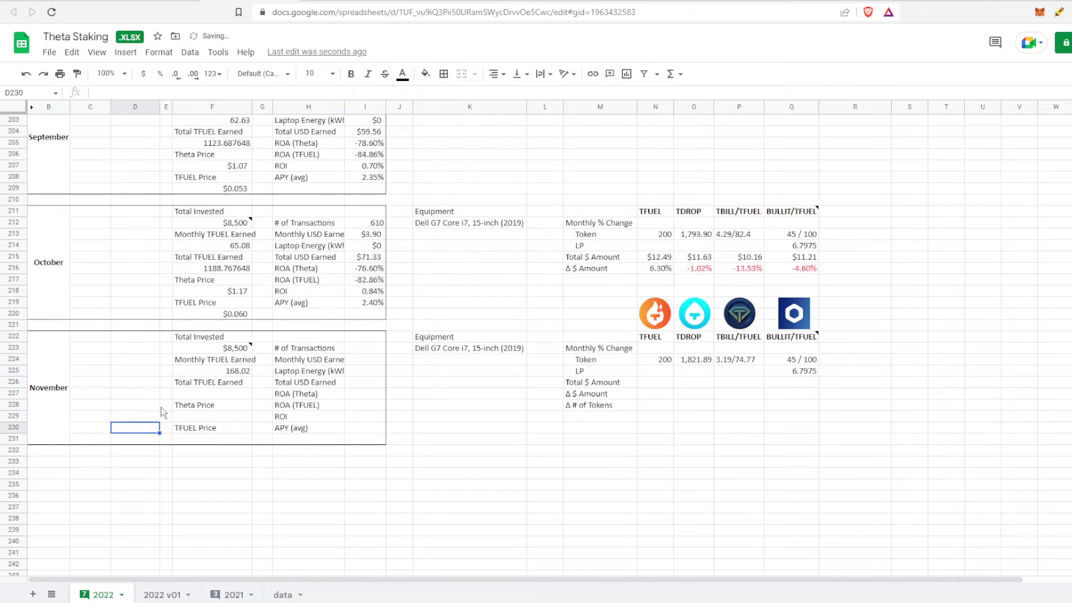
pyautogui.scroll(5, 212, 374)
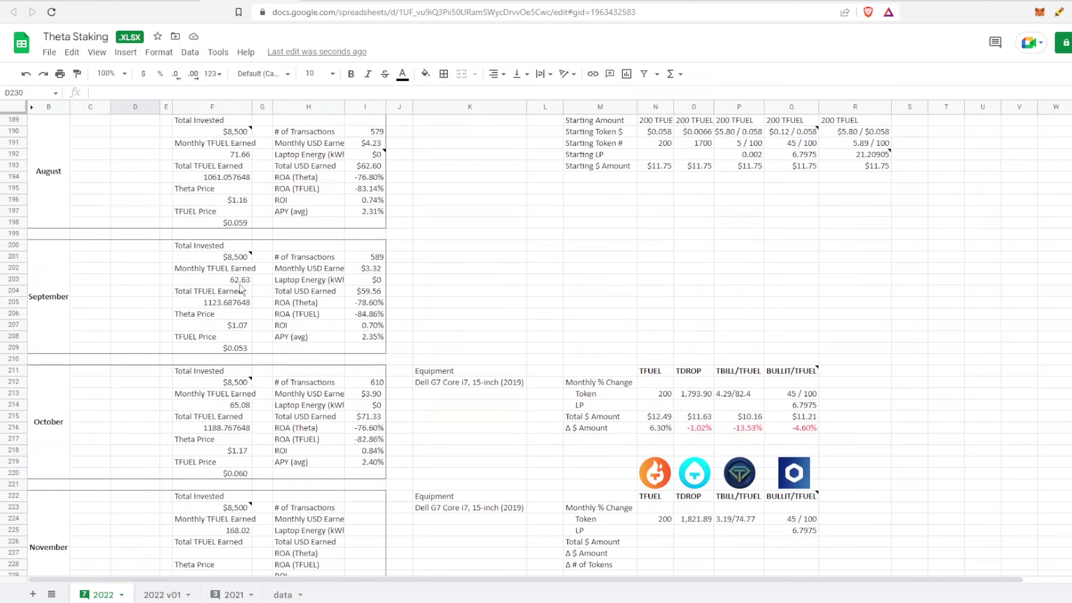
pyautogui.scroll(3, 245, 288)
pyautogui.scroll(-8, 246, 287)
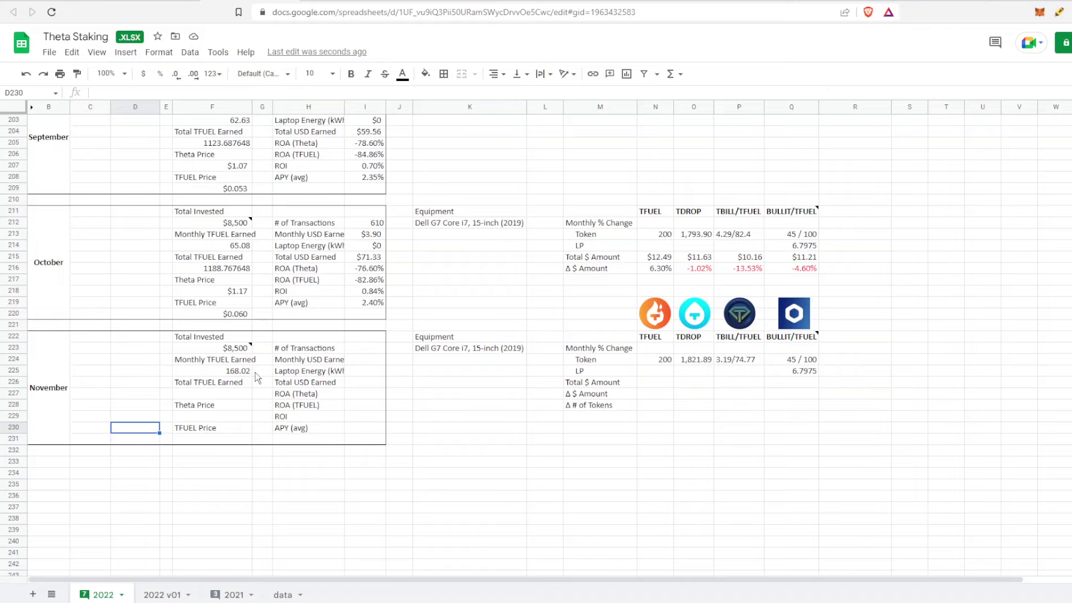
# Make the 1356.787648 Total TFUEL Earned value in F227 black
pyautogui.click(234, 395)
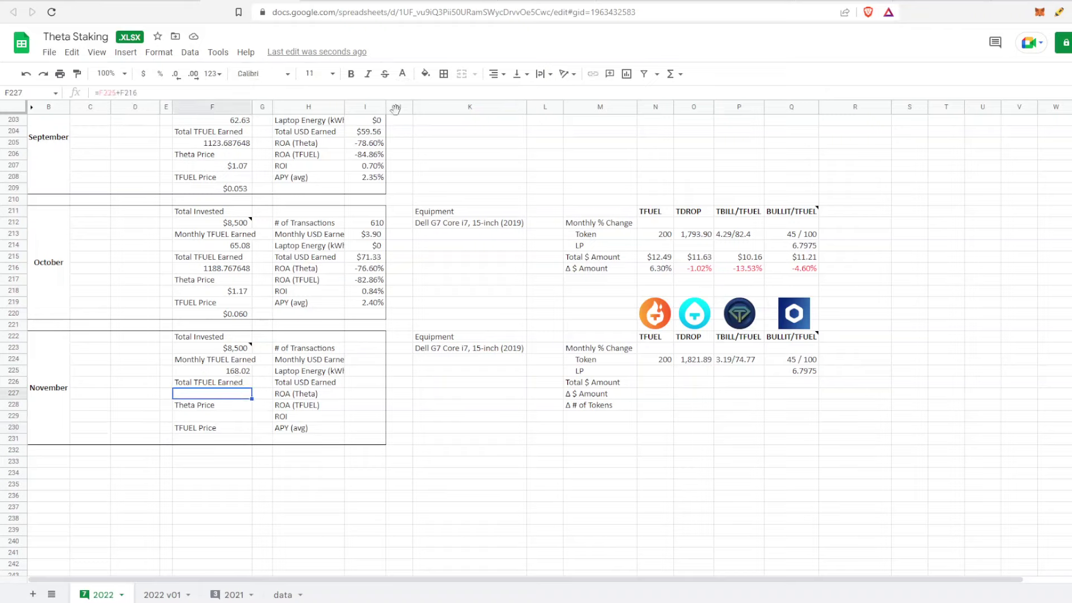
pyautogui.click(402, 73)
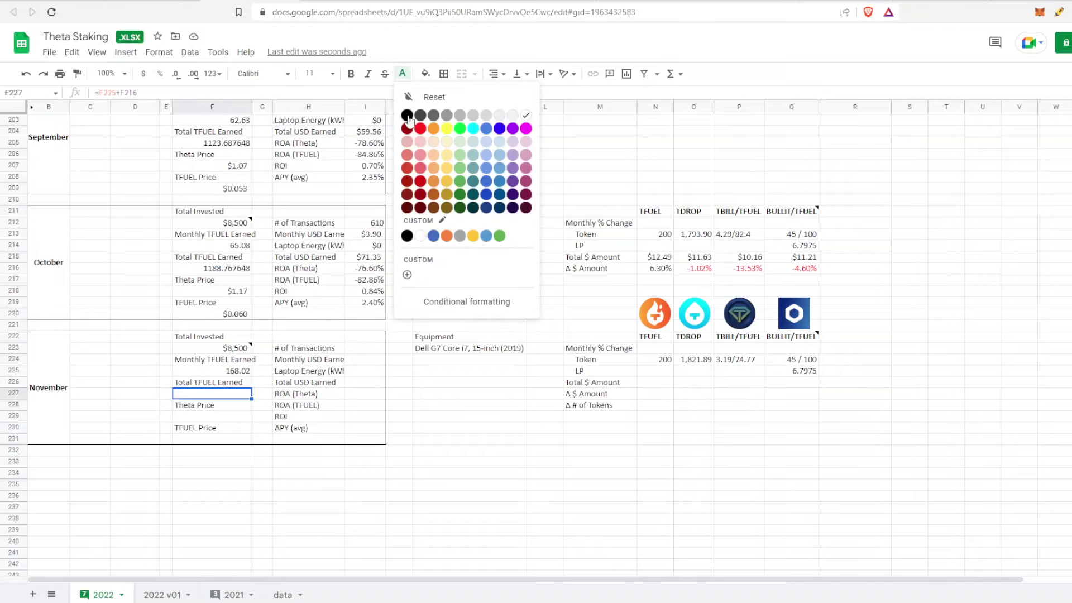
pyautogui.click(129, 463)
pyautogui.click(148, 476)
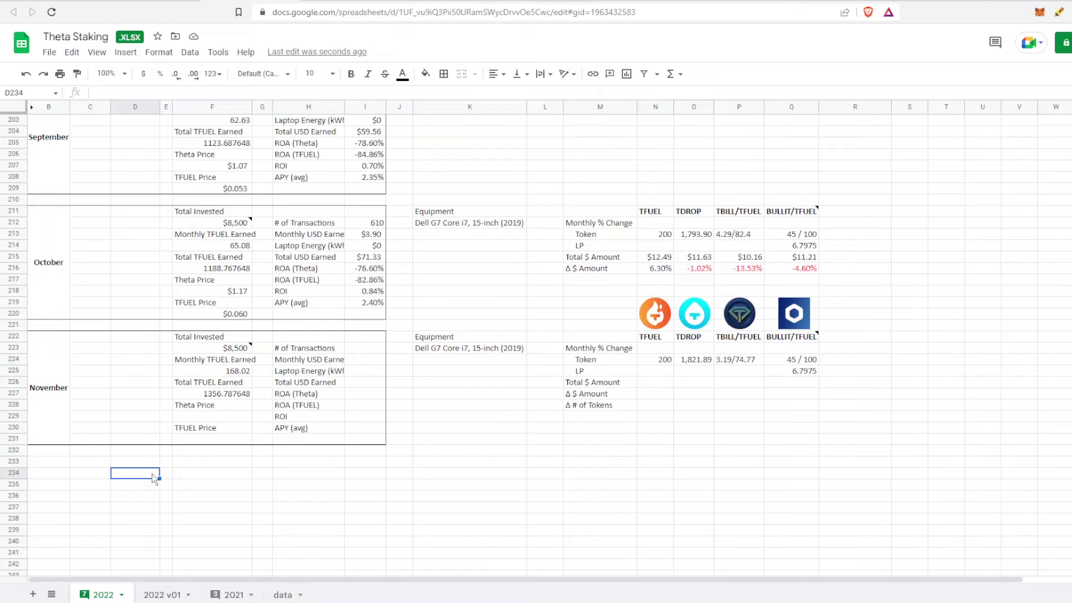
# Make November's $0.95 Theta Price black and check it against CoinMarketCap's Theta price
pyautogui.click(242, 416)
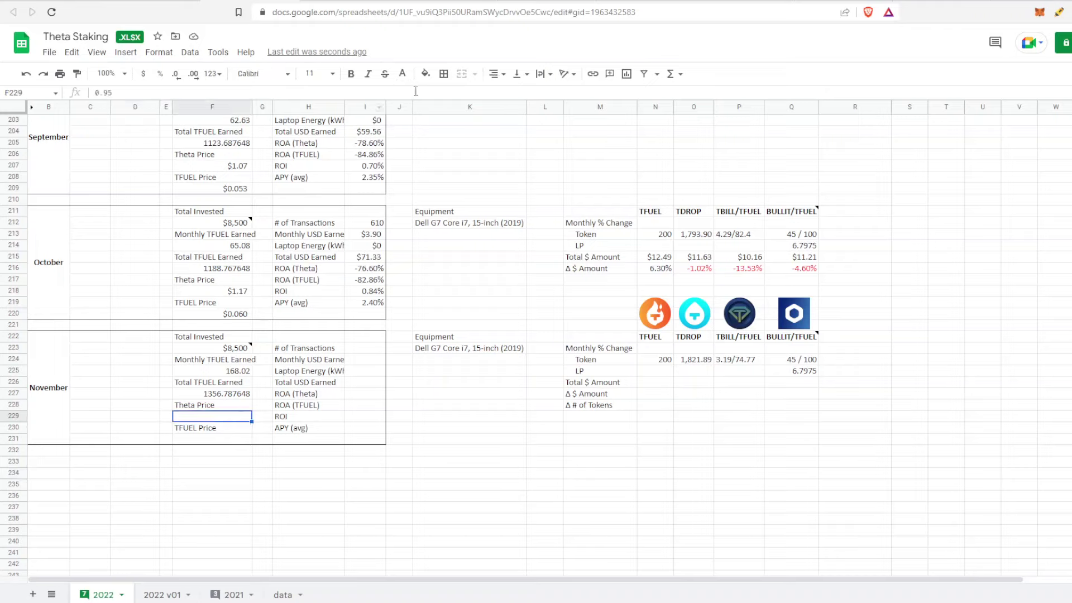
pyautogui.click(402, 73)
pyautogui.click(410, 122)
pyautogui.hotkey('ctrl', 'Tab')
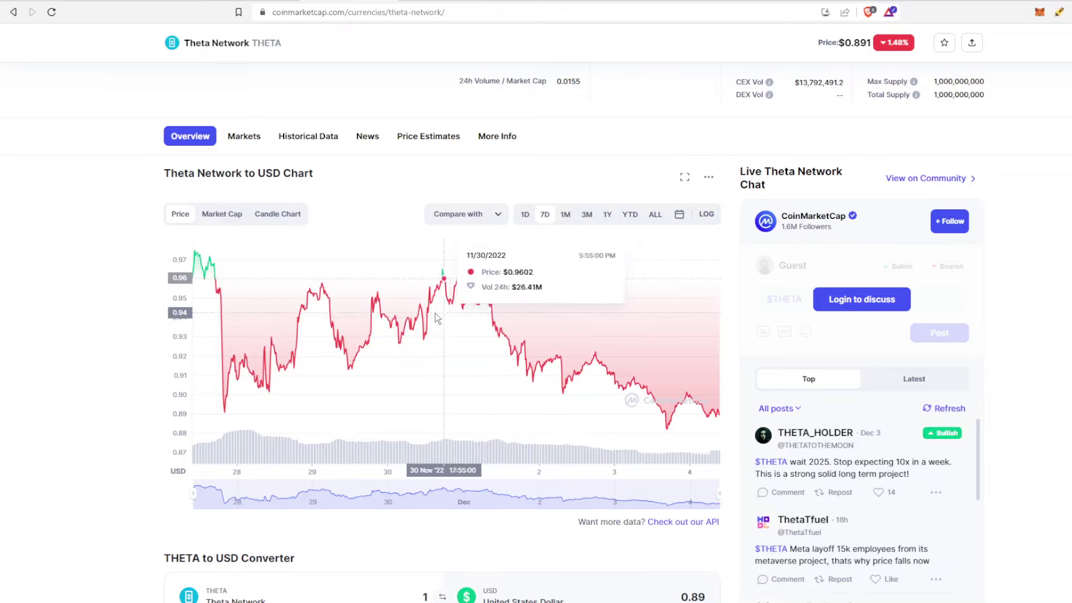
pyautogui.click(252, 1)
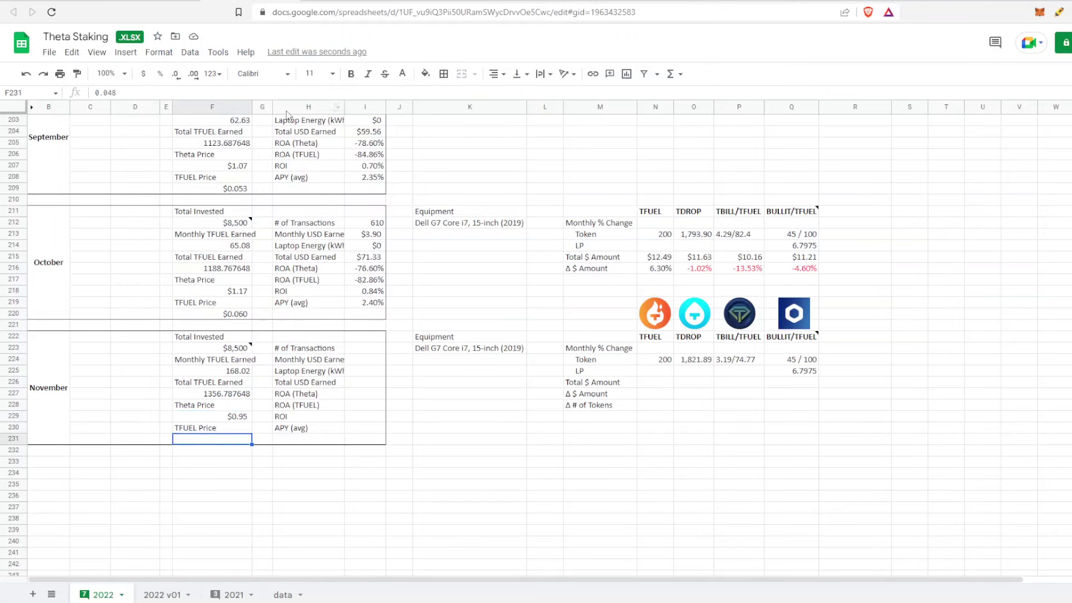
# Make the $0.048 TFUEL Price in F231 black and verify it on CoinMarketCap's Theta Fuel page
pyautogui.click(402, 74)
pyautogui.click(408, 114)
pyautogui.click(499, 1)
pyautogui.scroll(4, 465, 229)
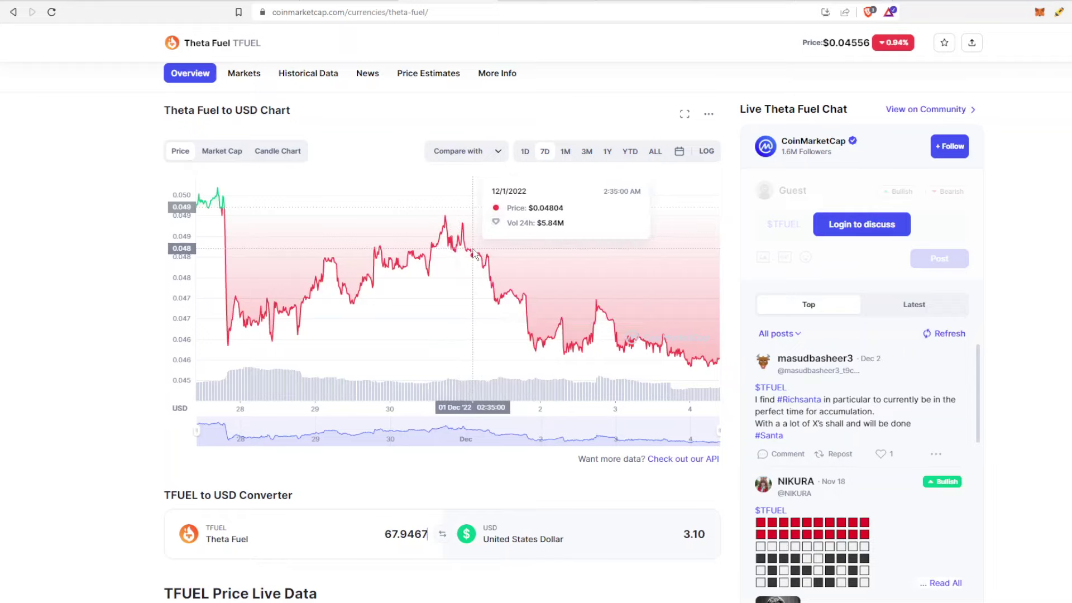
pyautogui.click(329, 4)
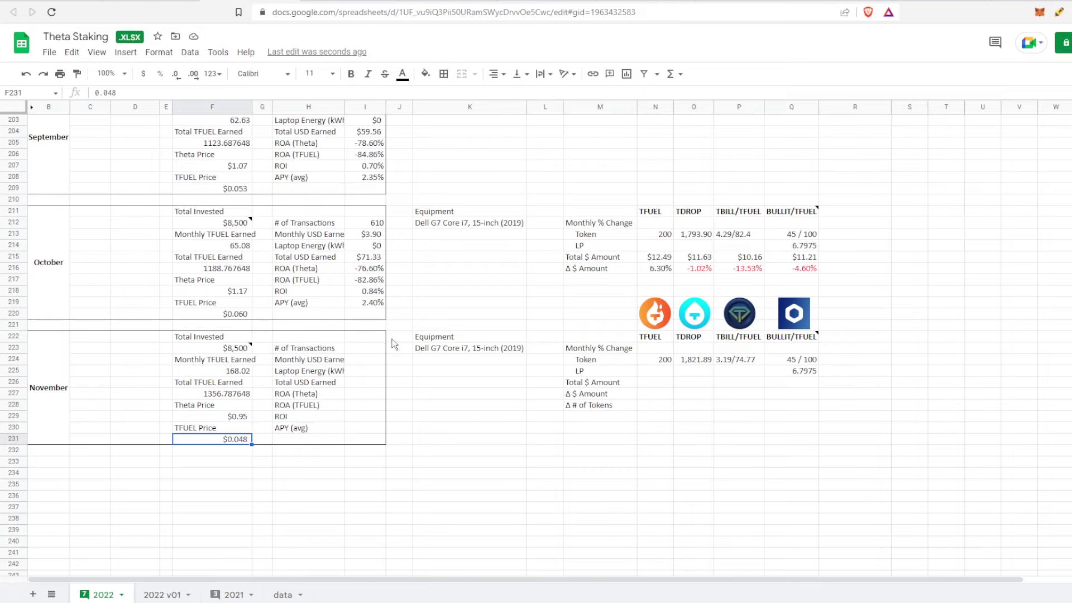
# Make the 618 transaction count in I223 black and compare it with earlier months
pyautogui.click(369, 348)
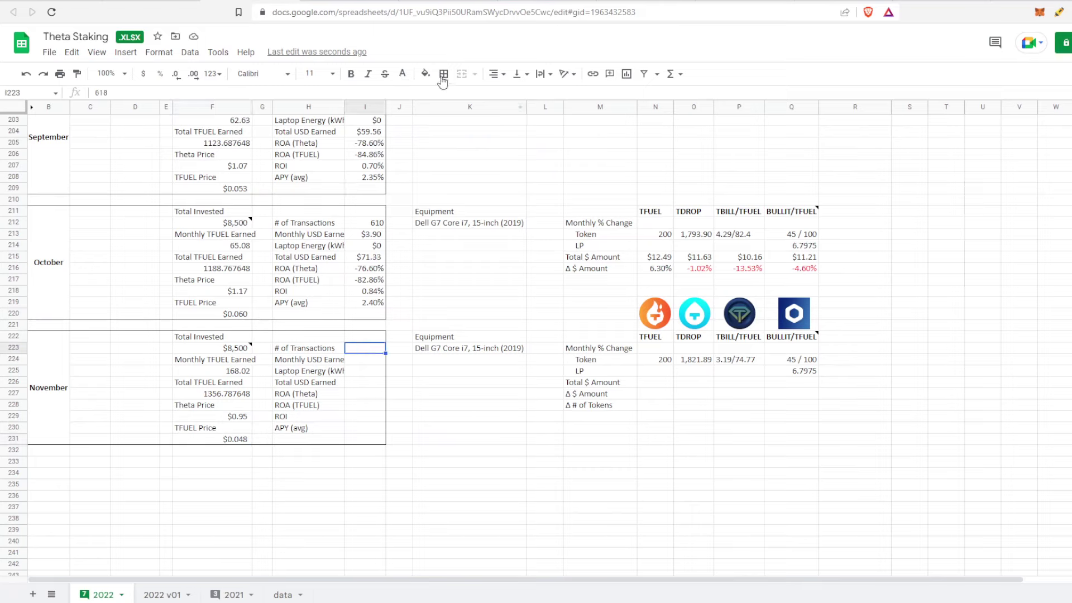
pyautogui.click(402, 75)
pyautogui.click(403, 135)
pyautogui.click(402, 74)
pyautogui.click(406, 114)
pyautogui.scroll(20, 423, 287)
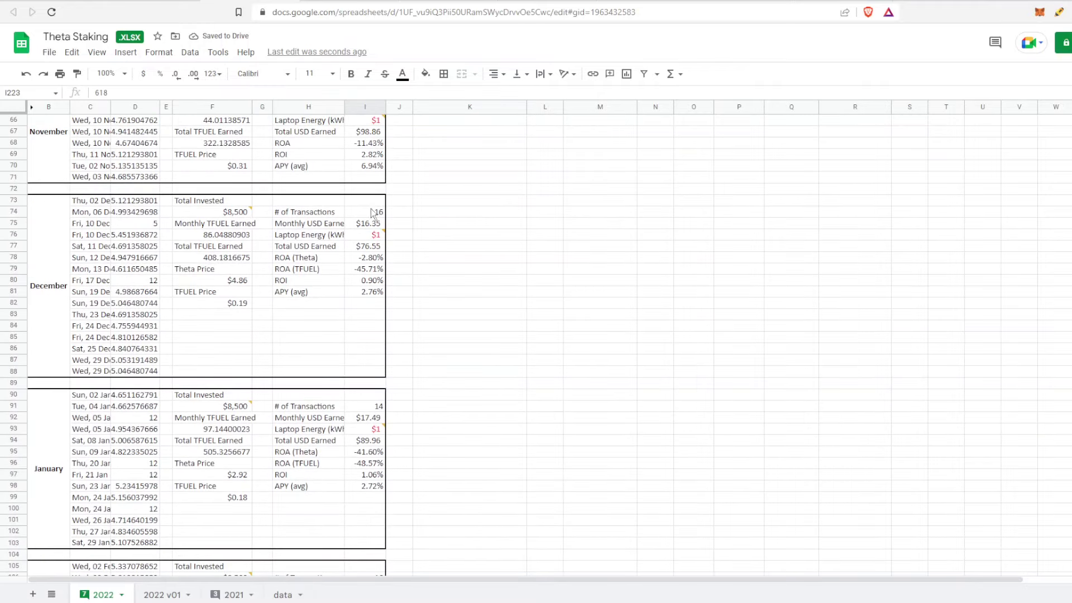
pyautogui.scroll(-3, 430, 234)
pyautogui.moveTo(379, 234)
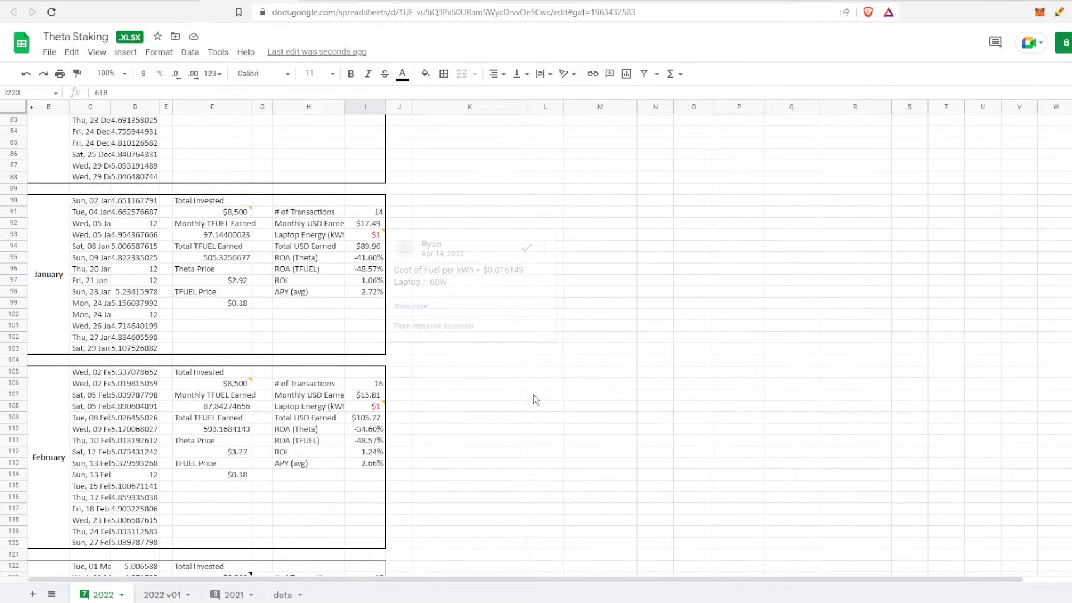
pyautogui.scroll(-16, 531, 396)
pyautogui.scroll(-7, 486, 338)
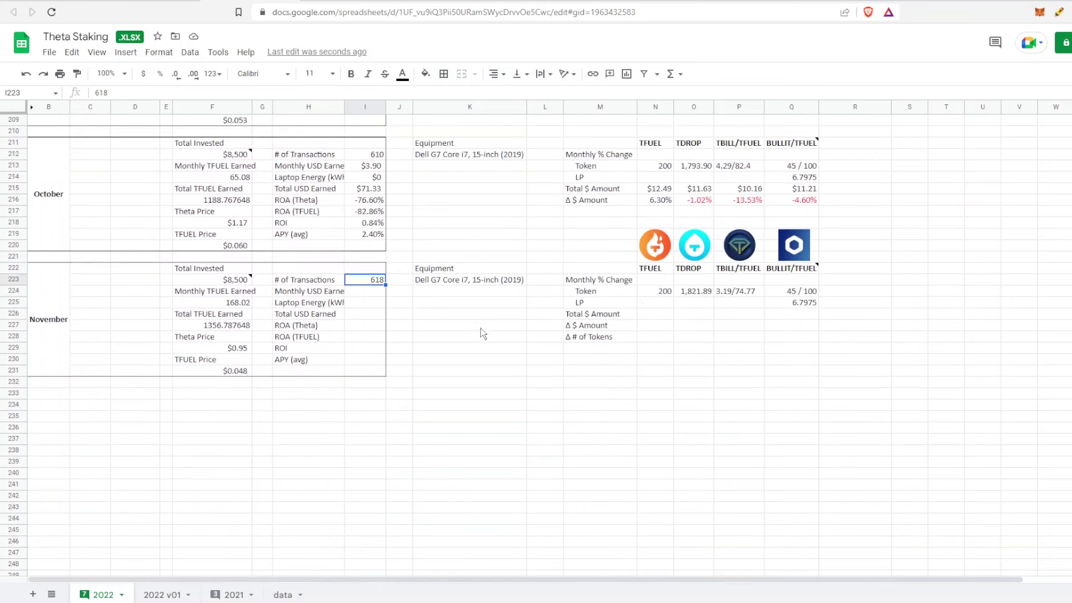
# Make the $8.06 Monthly USD Earned in I224 black
pyautogui.click(367, 295)
pyautogui.click(402, 74)
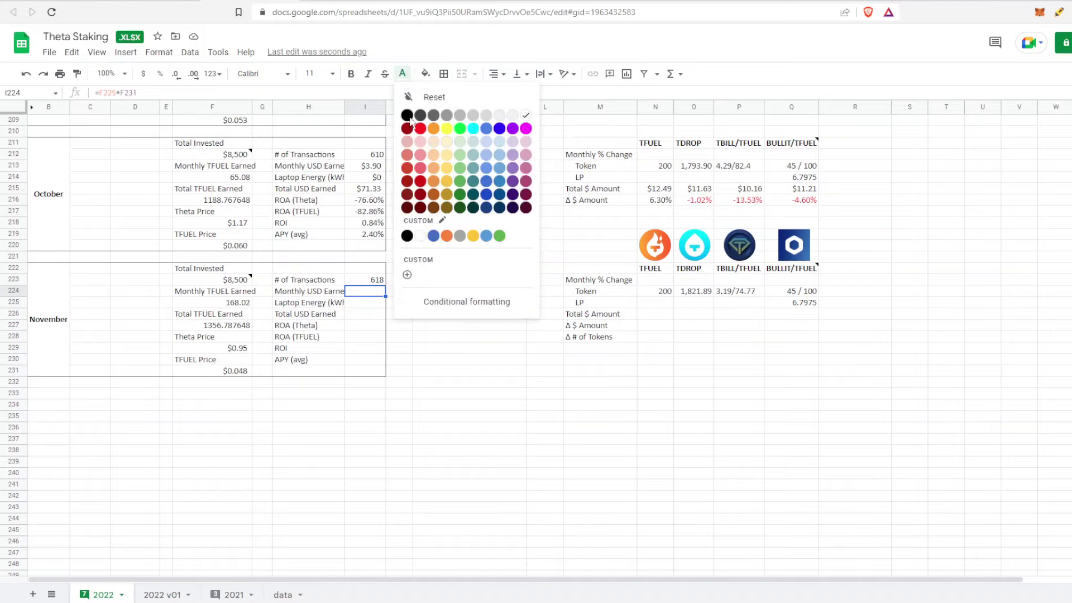
pyautogui.click(413, 121)
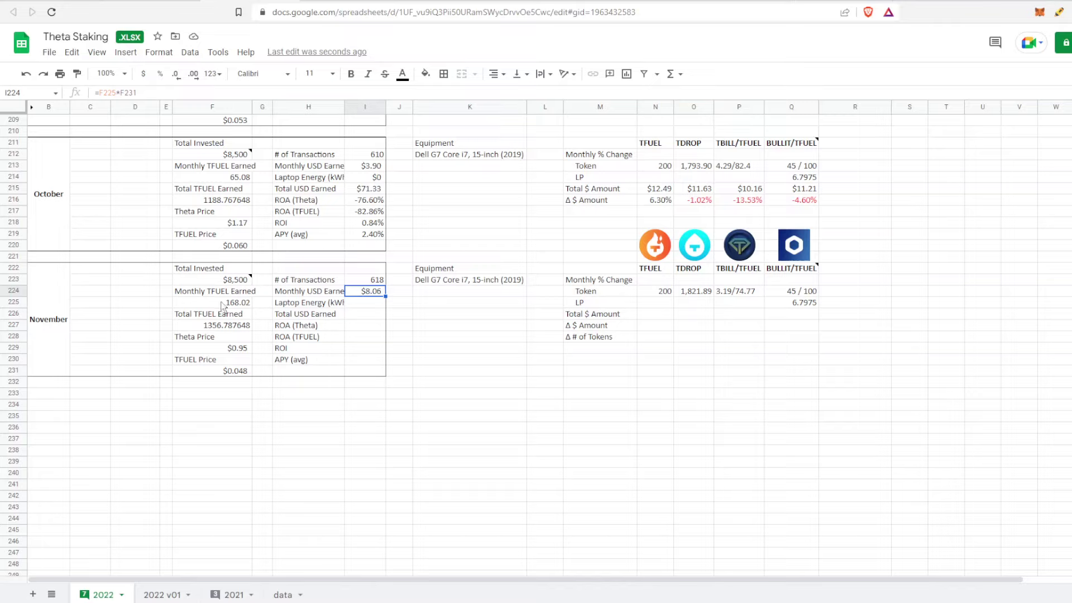
# Make the $0 Laptop Energy cost in I225 black
pyautogui.click(364, 303)
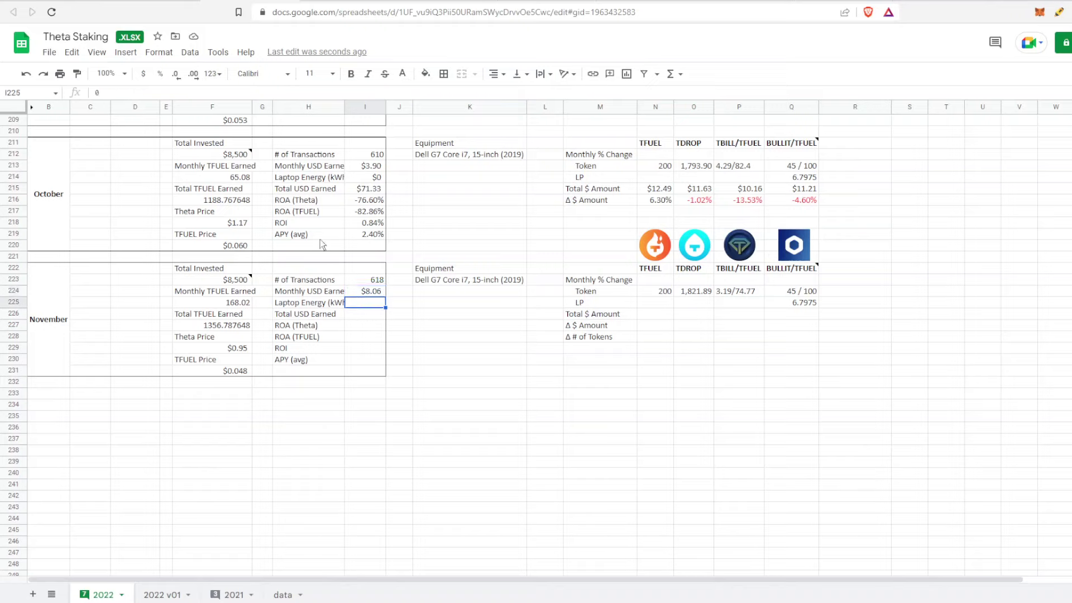
pyautogui.click(404, 77)
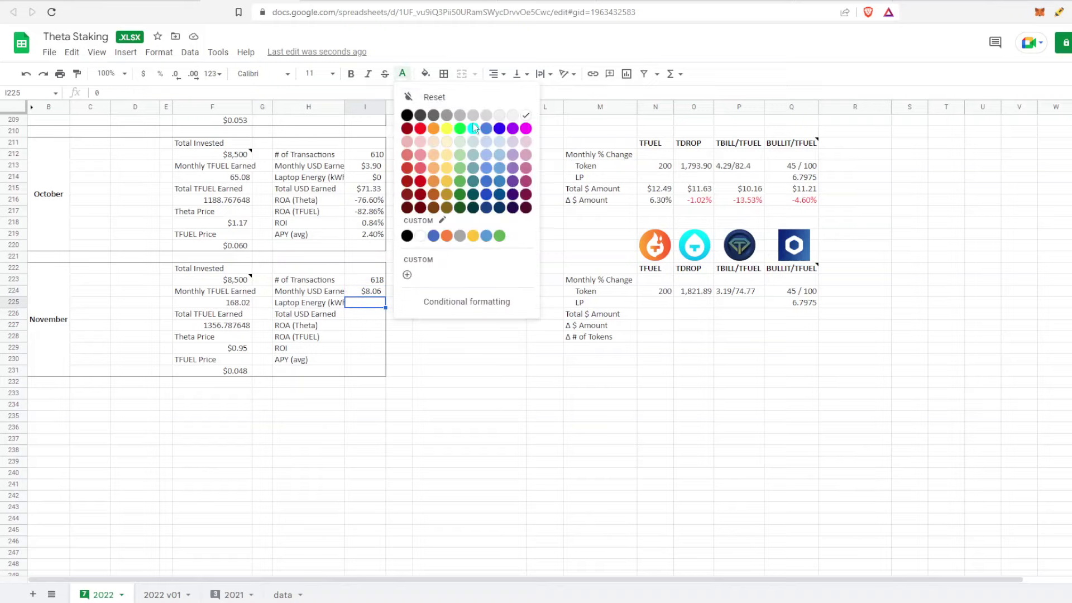
pyautogui.click(407, 115)
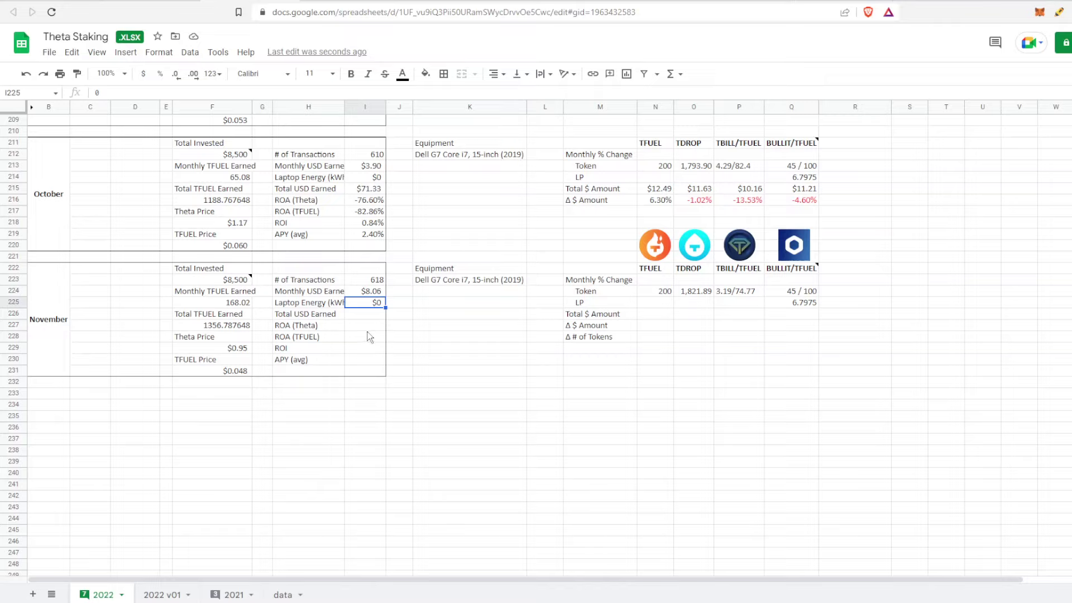
pyautogui.click(349, 314)
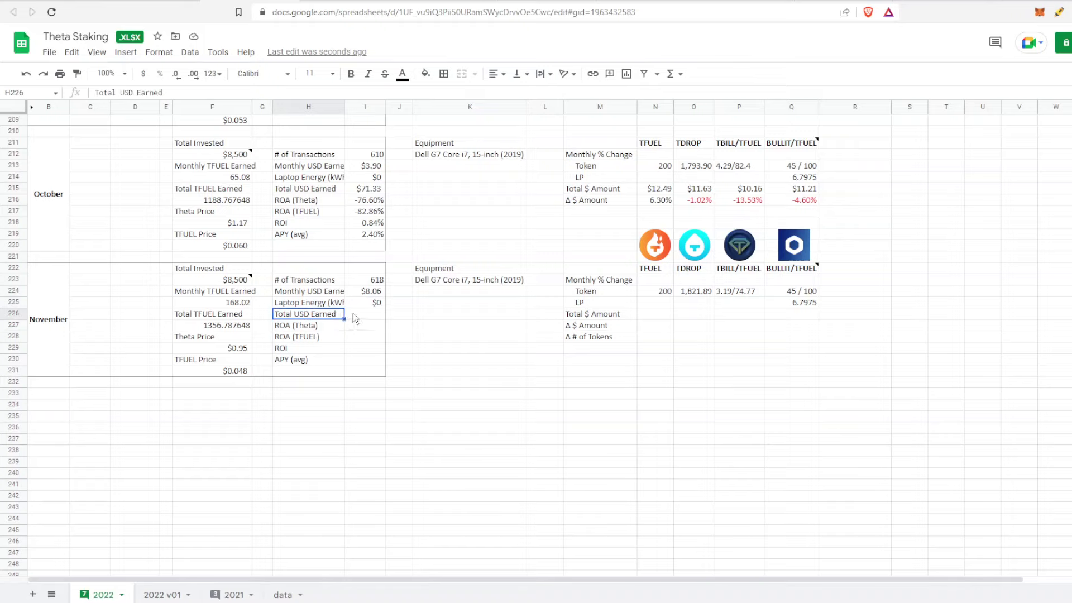
# Make the $65.13 Total USD Earned in I226 black
pyautogui.click(402, 73)
pyautogui.click(407, 116)
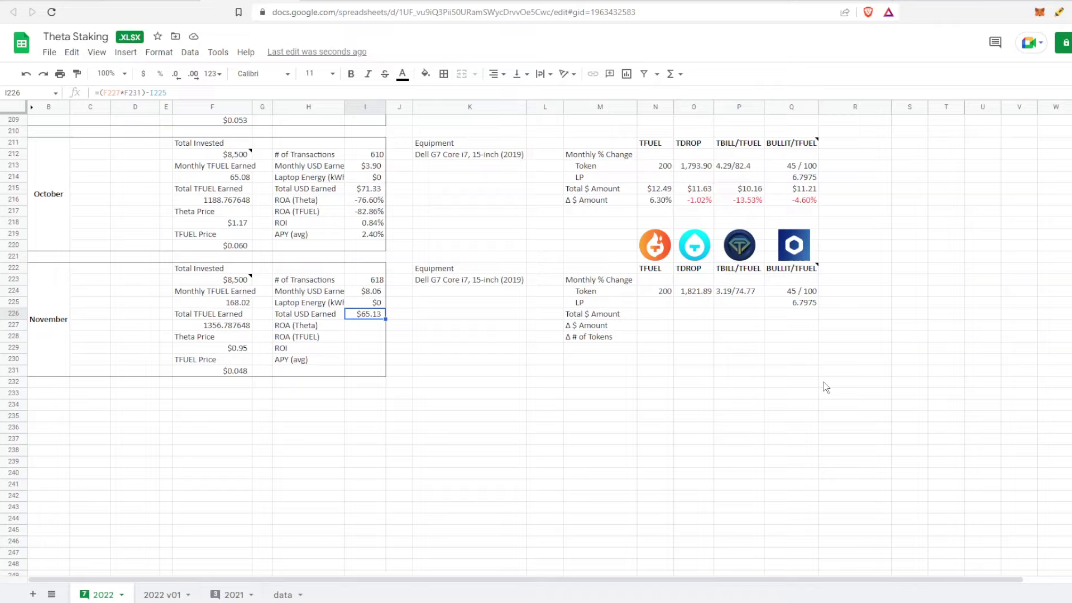
pyautogui.click(369, 327)
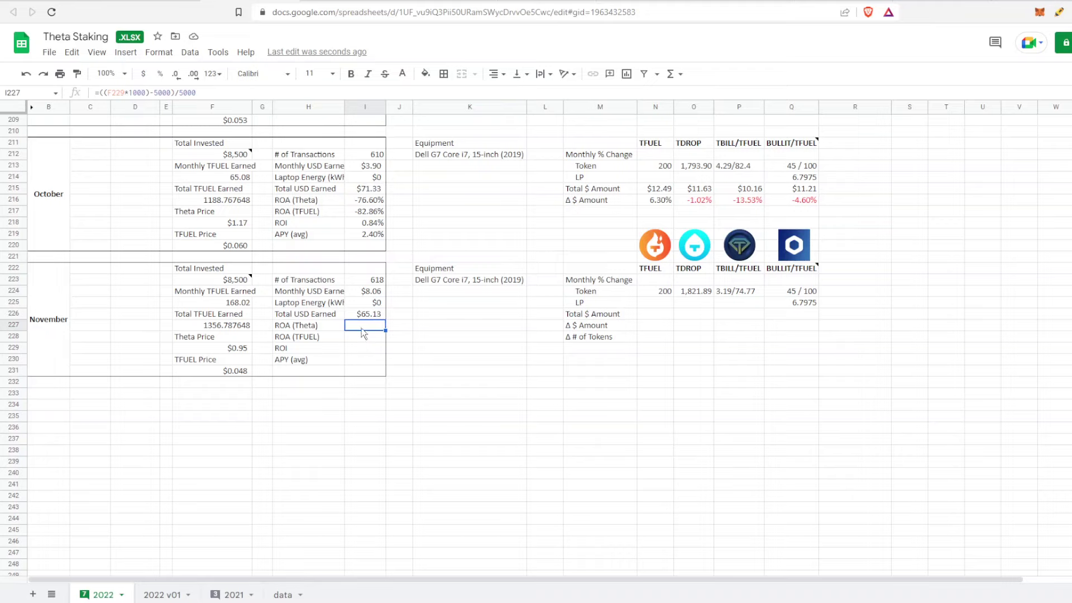
# Make the ROA values in I227:I228, -81.00% and -86.29%, black
pyautogui.moveTo(362, 325); pyautogui.dragTo(361, 337)
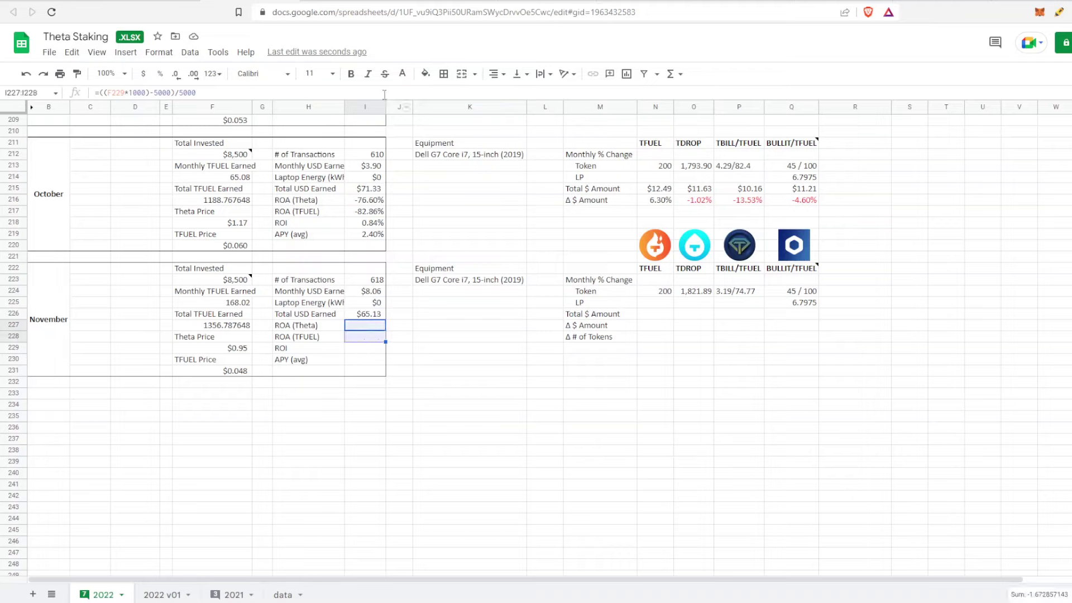
pyautogui.click(402, 73)
pyautogui.click(414, 118)
pyautogui.click(360, 351)
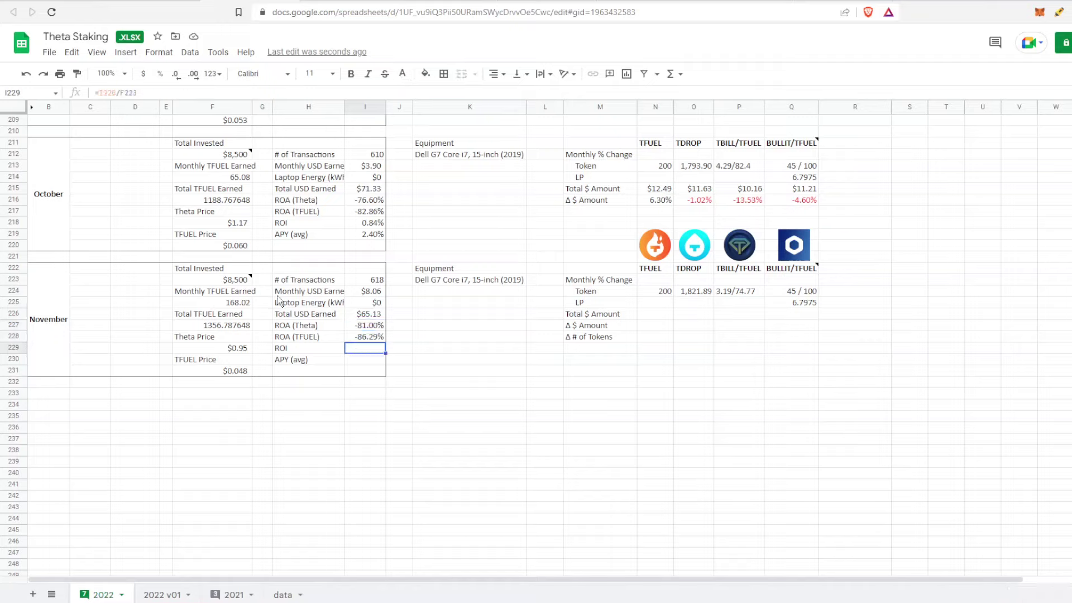
# Colour November's 0.77% ROI black and check the note on November's Total Invested
pyautogui.click(402, 74)
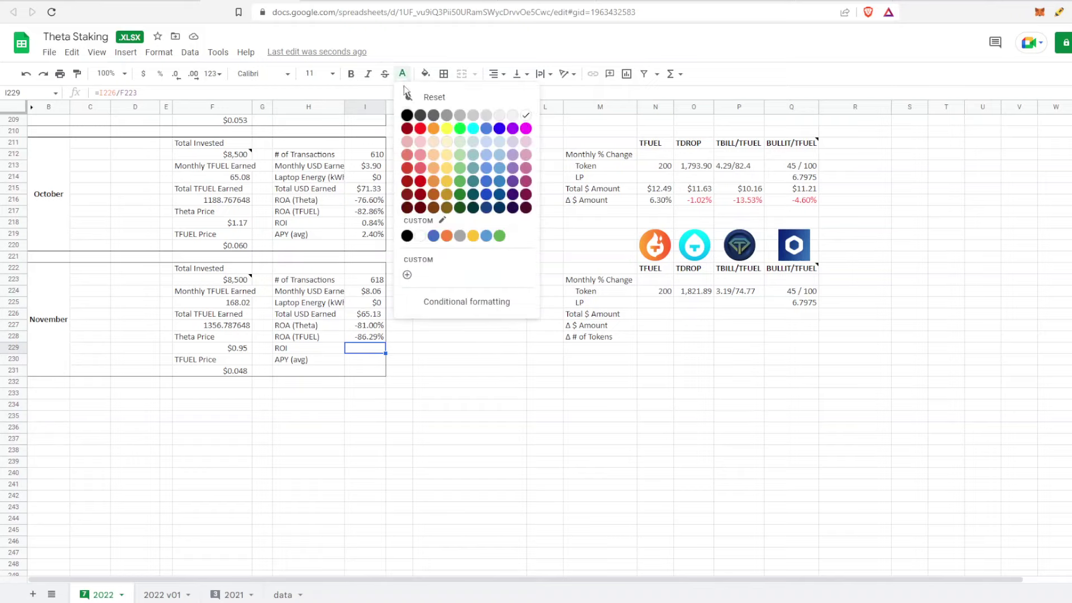
pyautogui.click(406, 113)
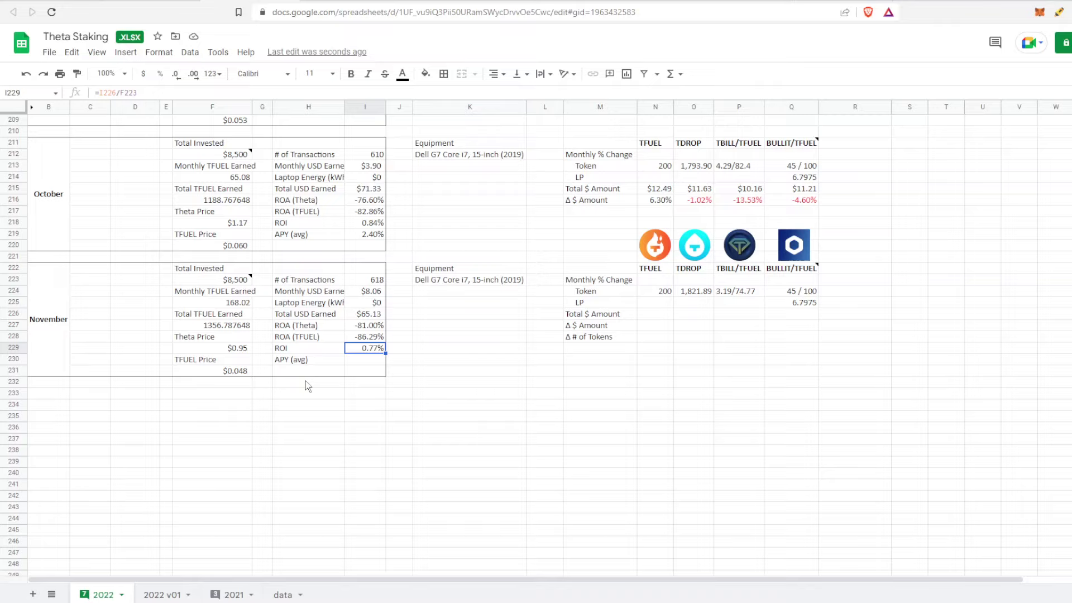
pyautogui.click(230, 279)
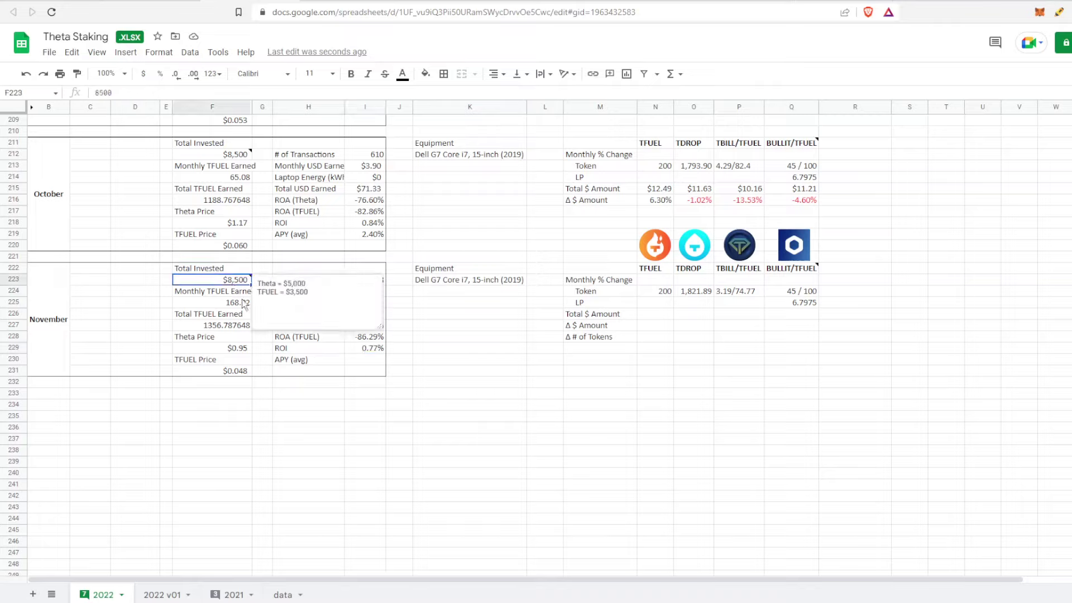
pyautogui.click(246, 407)
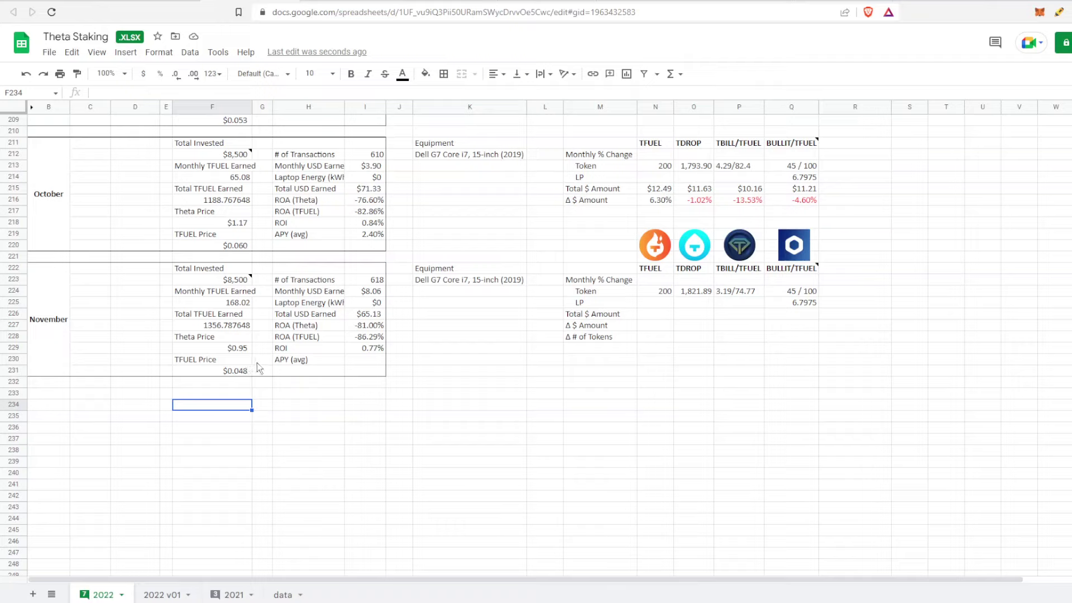
# Turn November's 2.31% APY (avg) value black, then inspect November's TFUEL Price
pyautogui.click(360, 362)
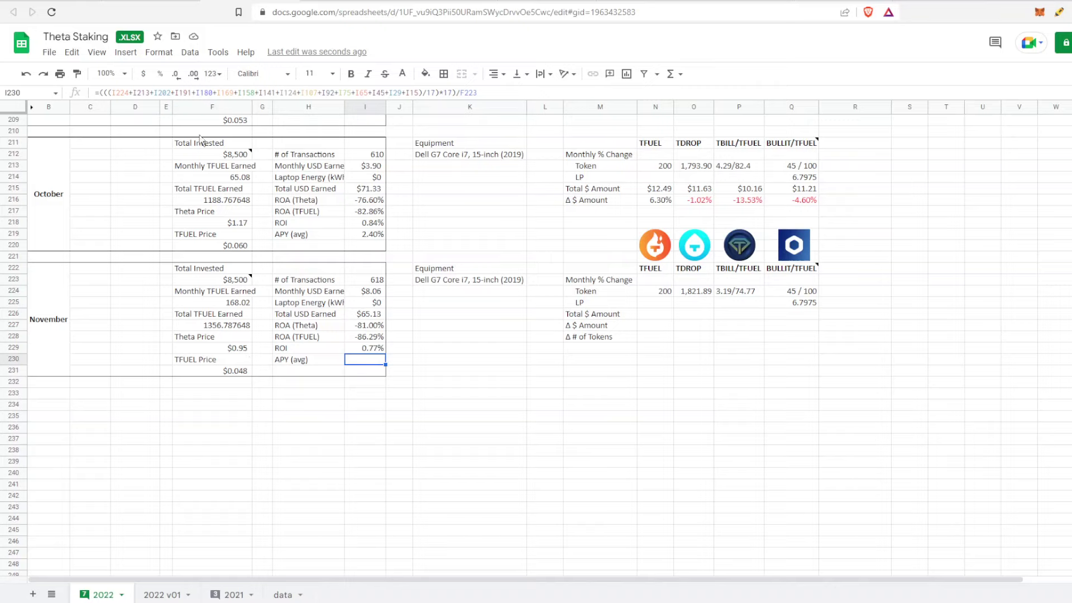
pyautogui.click(402, 74)
pyautogui.click(403, 113)
pyautogui.click(249, 372)
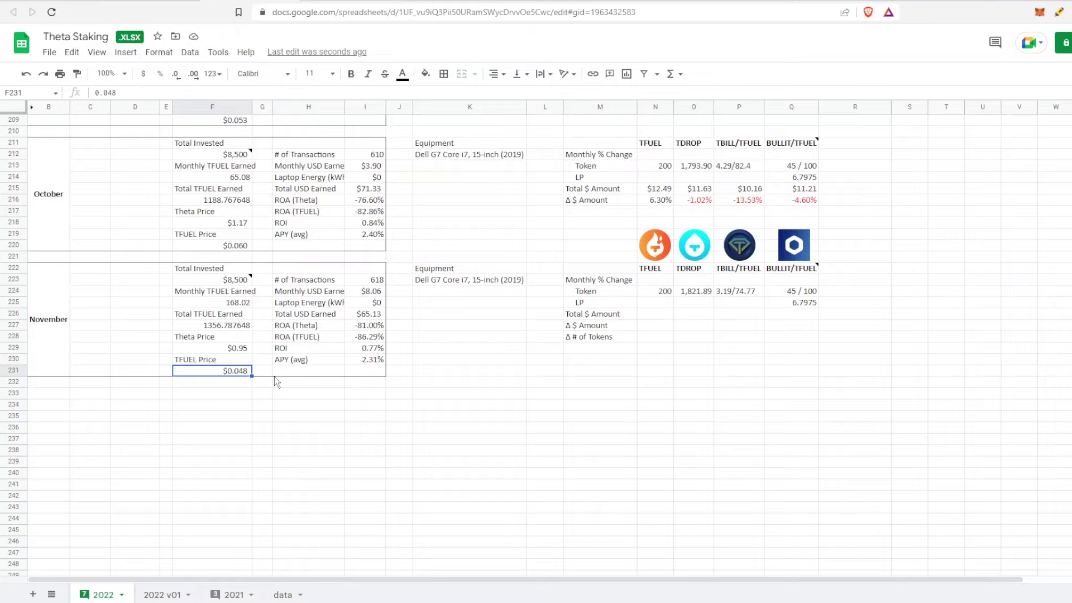
pyautogui.click(276, 374)
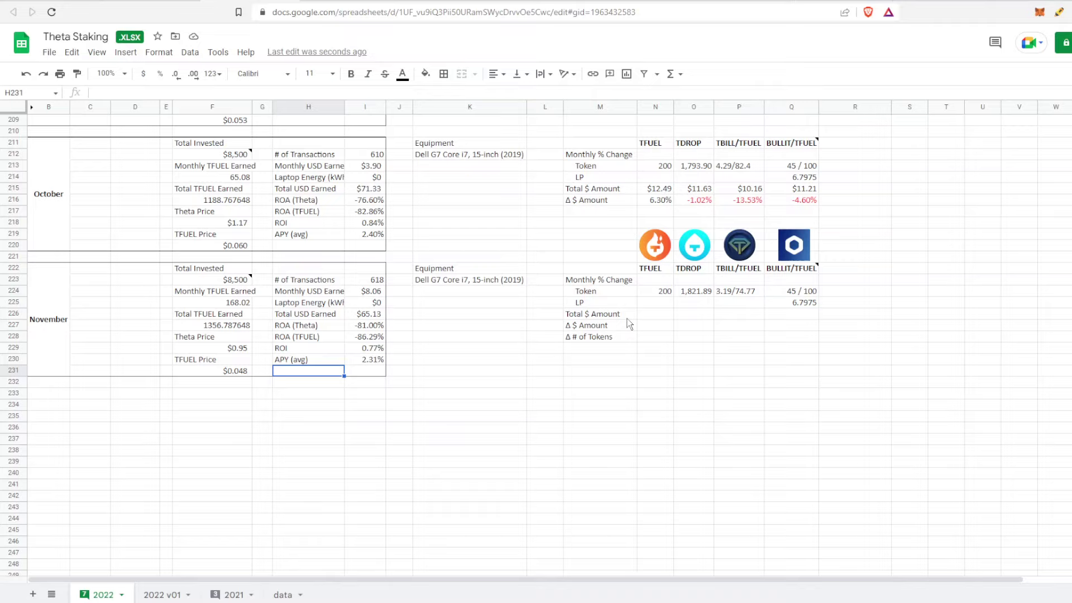
pyautogui.scroll(2, 662, 245)
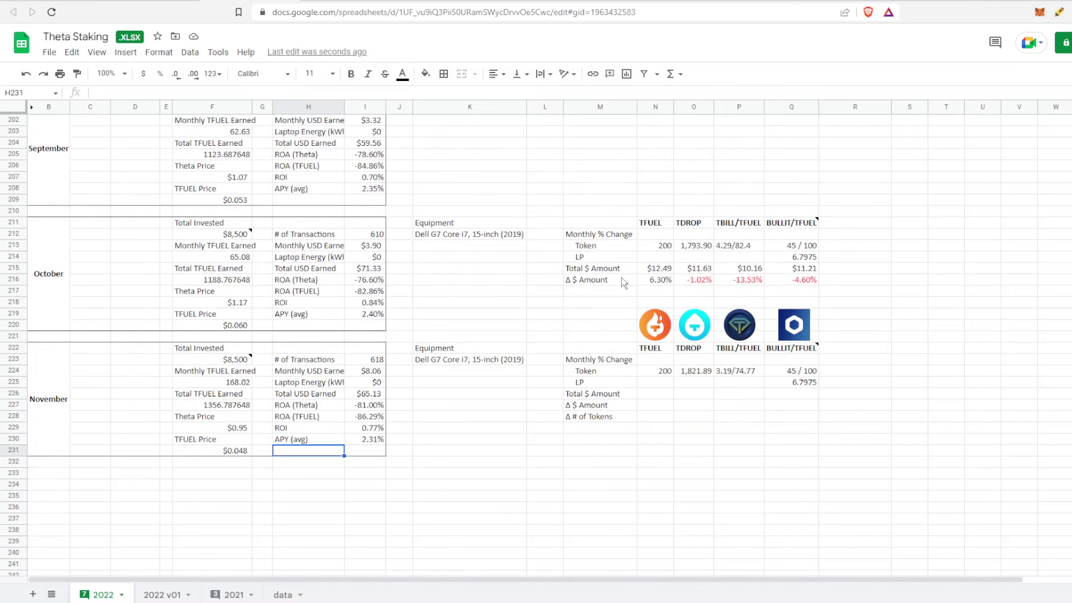
pyautogui.scroll(5, 621, 280)
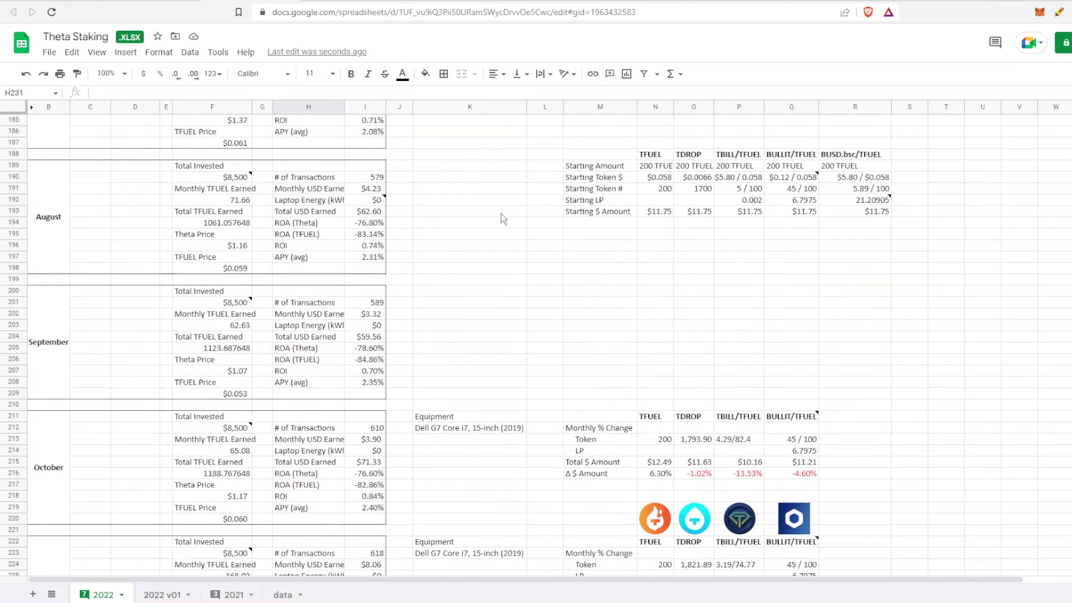
pyautogui.scroll(-1, 587, 239)
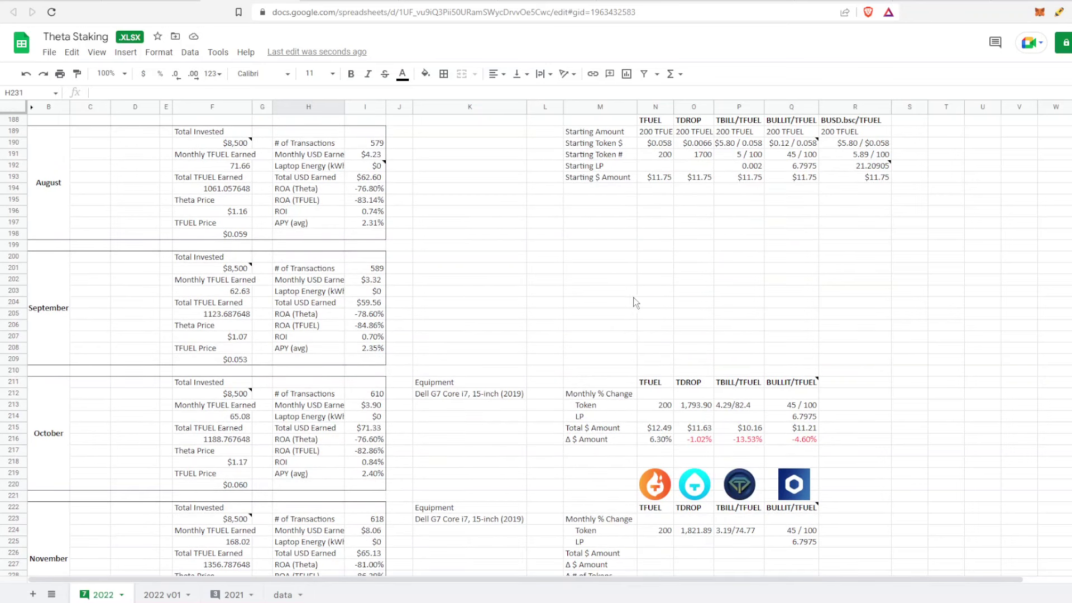
pyautogui.scroll(-1, 622, 293)
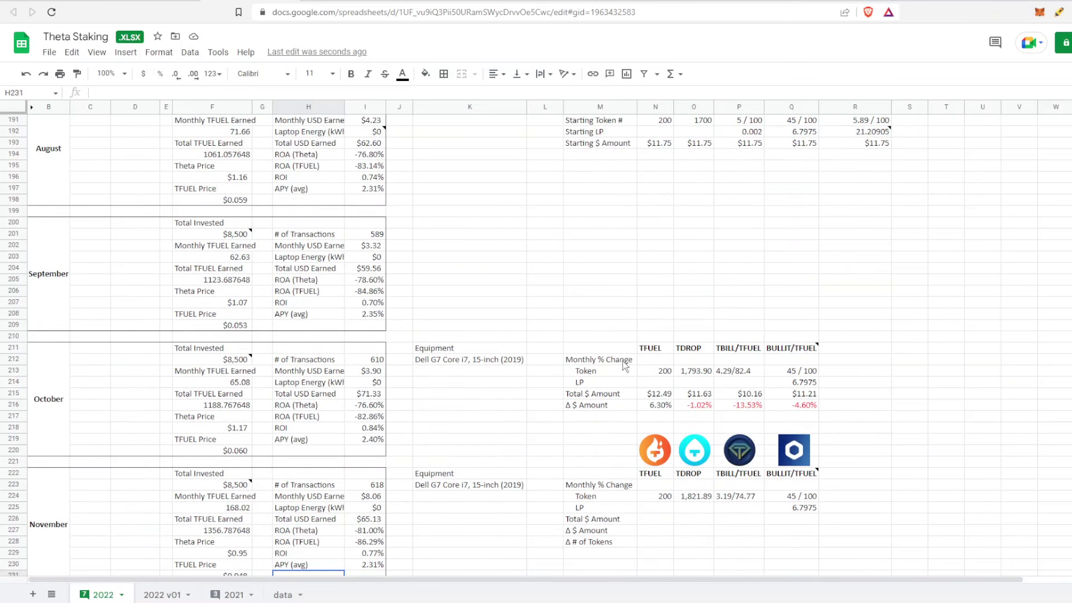
pyautogui.scroll(-1, 623, 368)
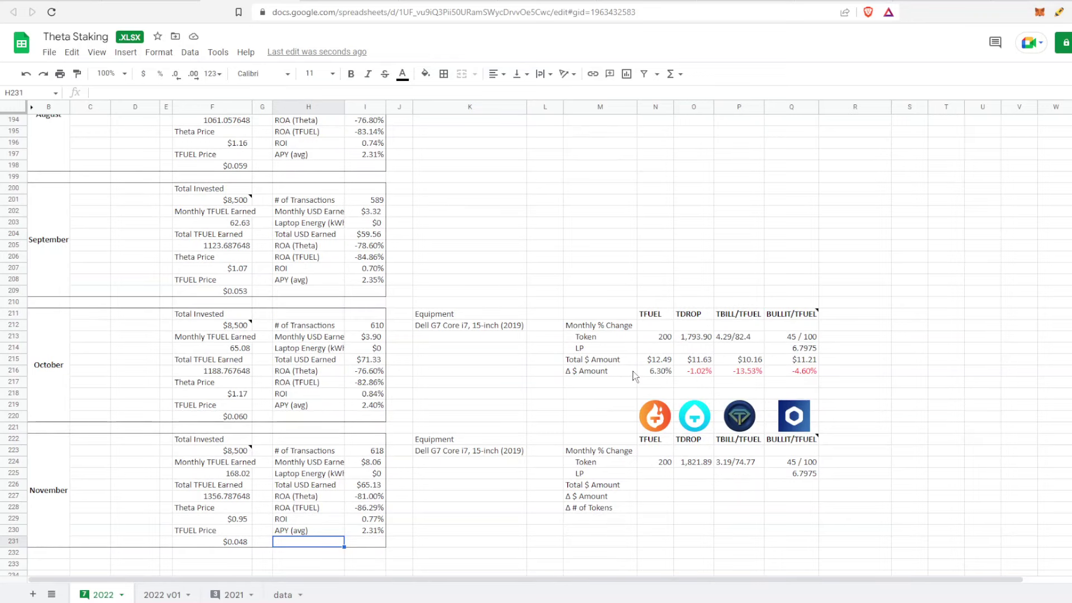
pyautogui.scroll(5, 669, 367)
pyautogui.scroll(-5, 711, 270)
pyautogui.scroll(-2, 712, 270)
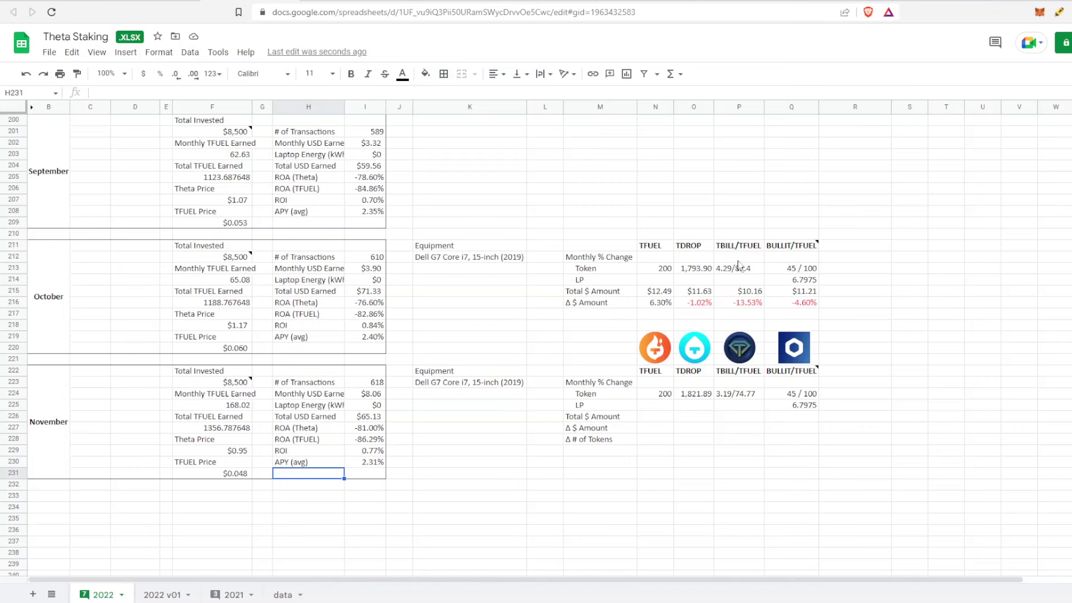
pyautogui.scroll(5, 733, 260)
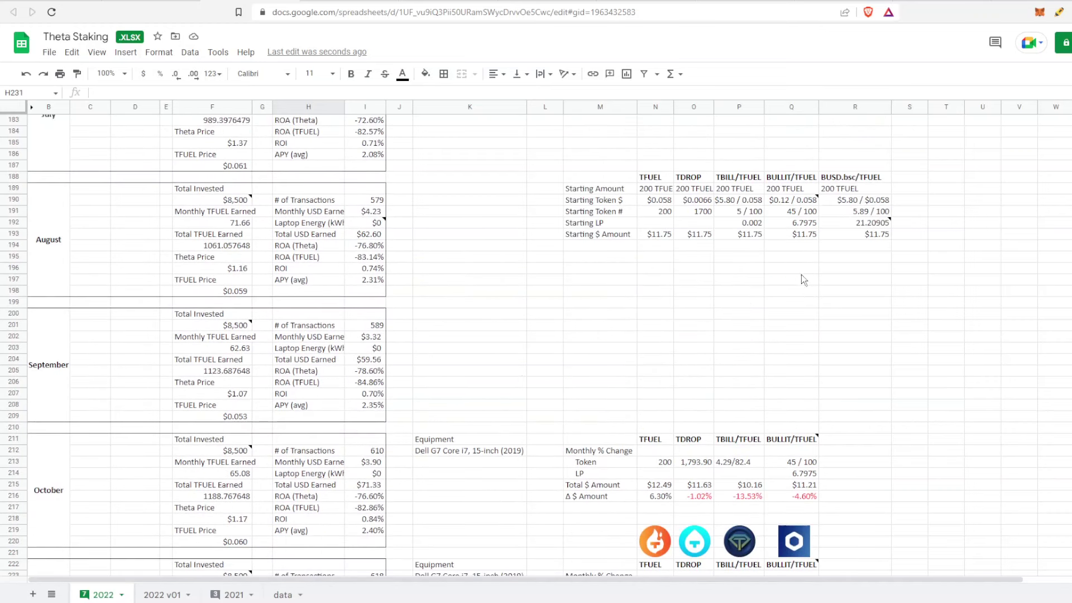
pyautogui.scroll(-5, 727, 297)
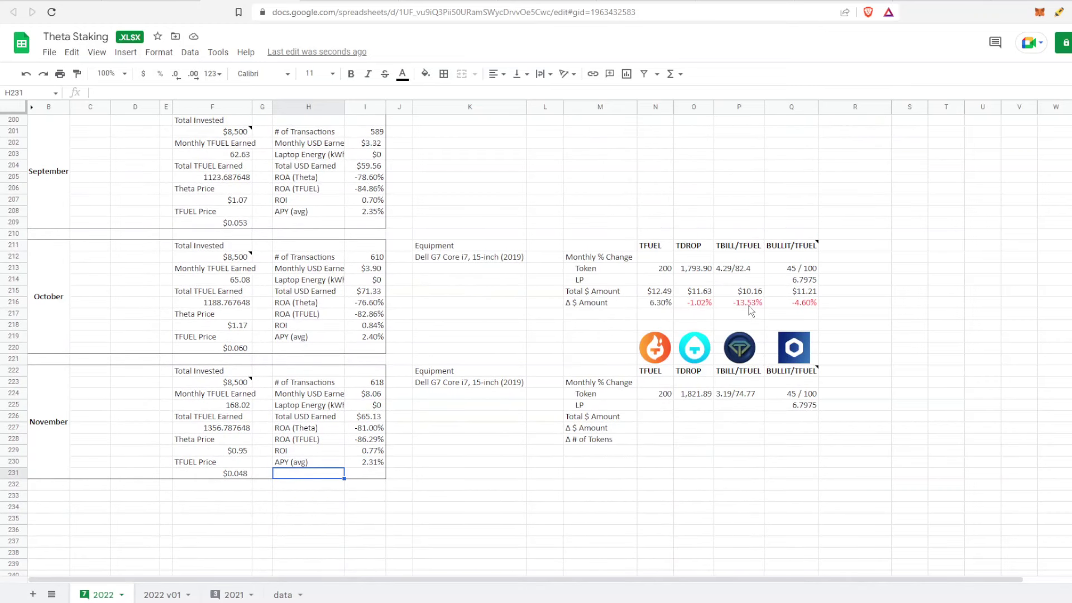
pyautogui.moveTo(837, 306); pyautogui.dragTo(694, 306)
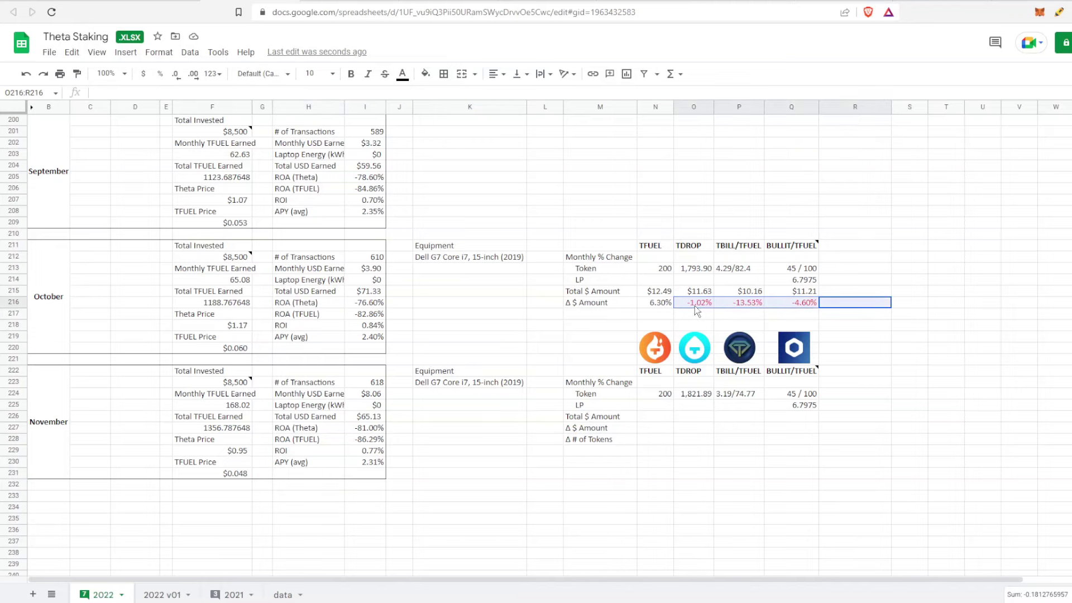
pyautogui.click(642, 302)
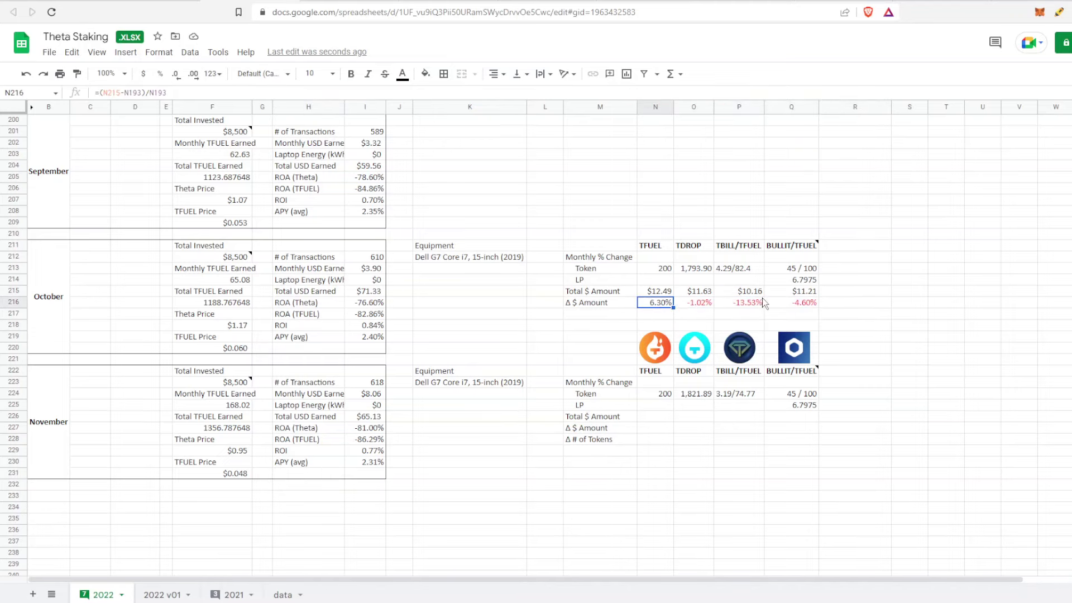
pyautogui.scroll(-2, 768, 304)
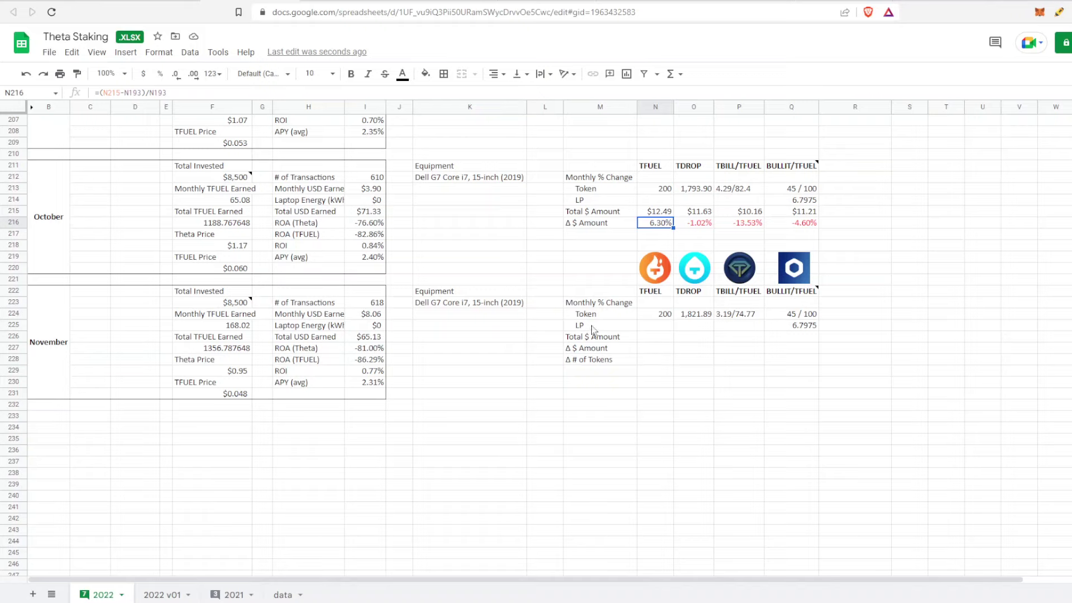
pyautogui.click(62, 224)
pyautogui.click(61, 344)
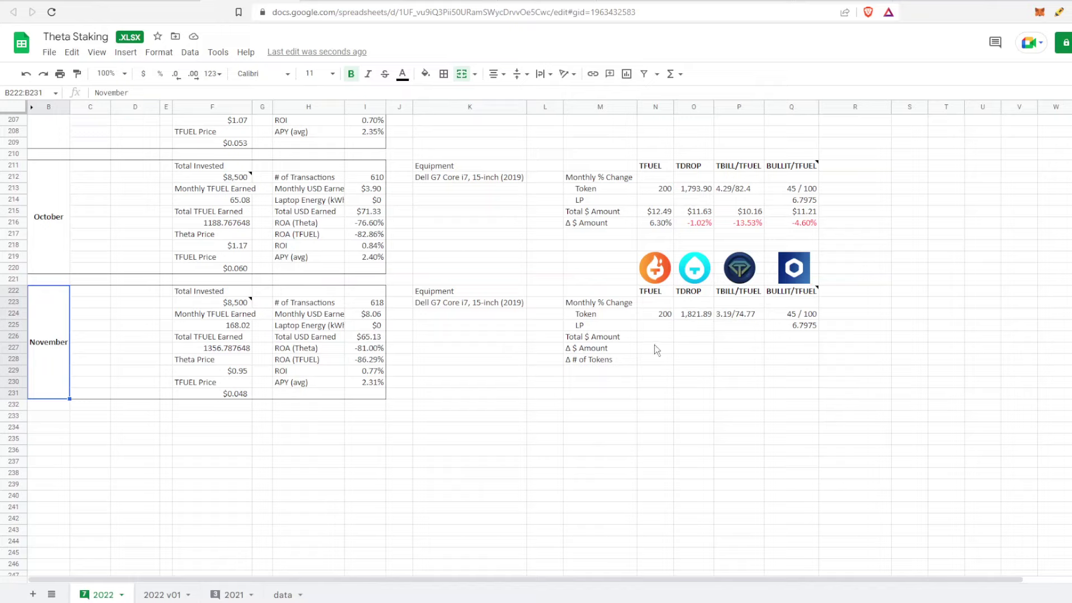
# Make November's Total $ Amount and Δ $ Amount values black
pyautogui.moveTo(647, 337); pyautogui.dragTo(789, 361)
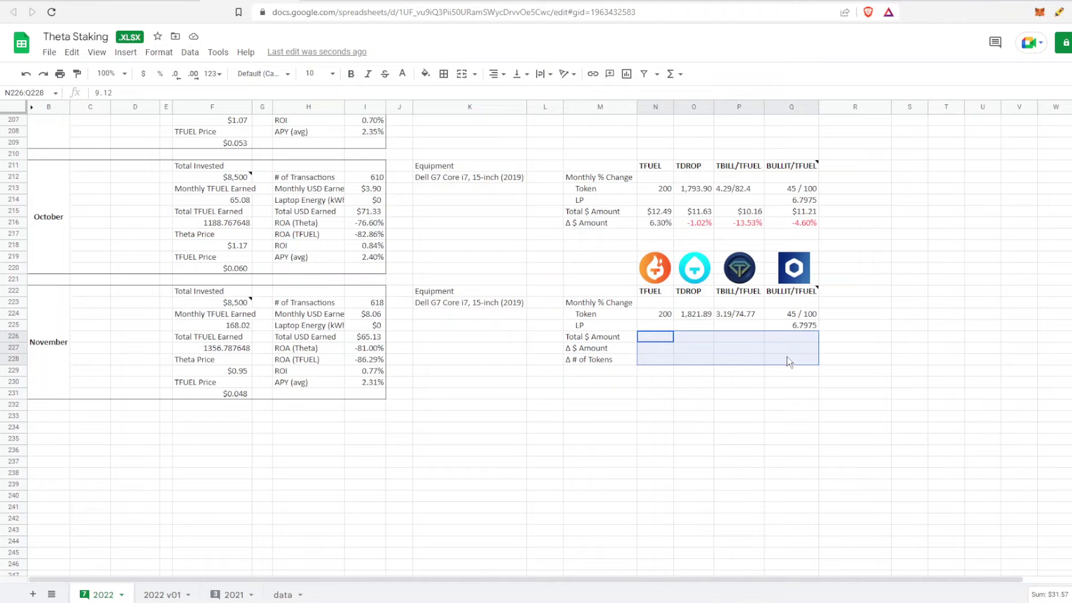
pyautogui.click(402, 74)
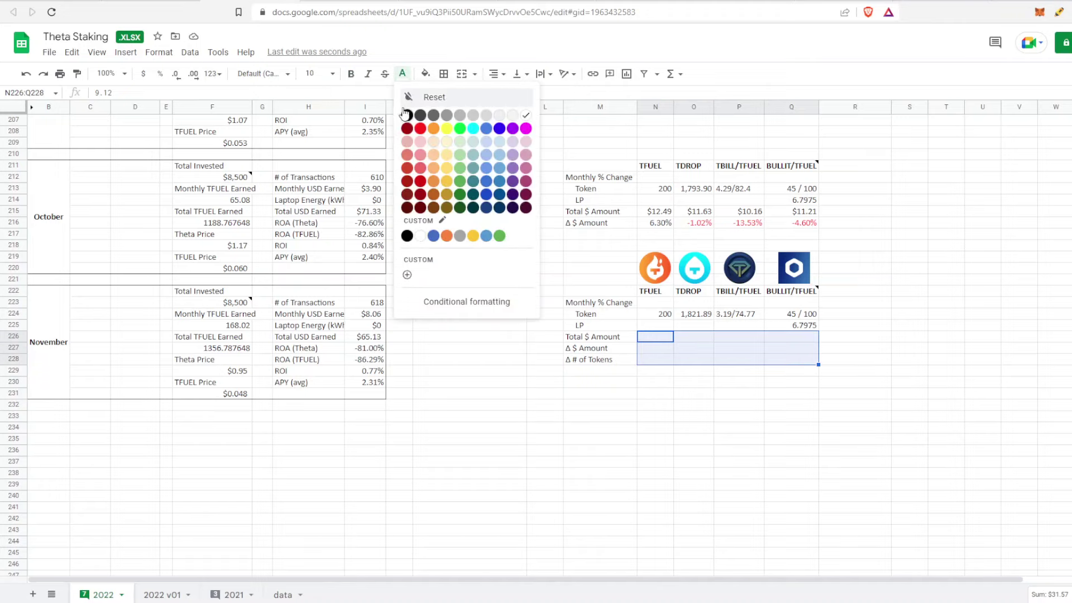
pyautogui.click(407, 115)
pyautogui.click(586, 340)
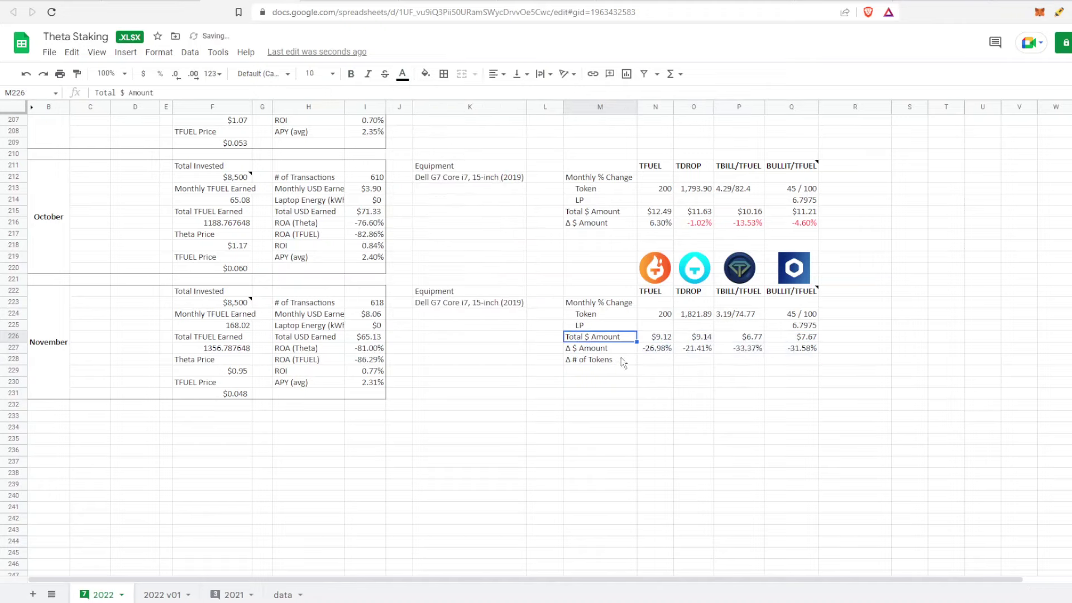
# Compare October and November totals for TFUEL ($9.12) and TDROP ($9.14), checking their sum
pyautogui.click(660, 215)
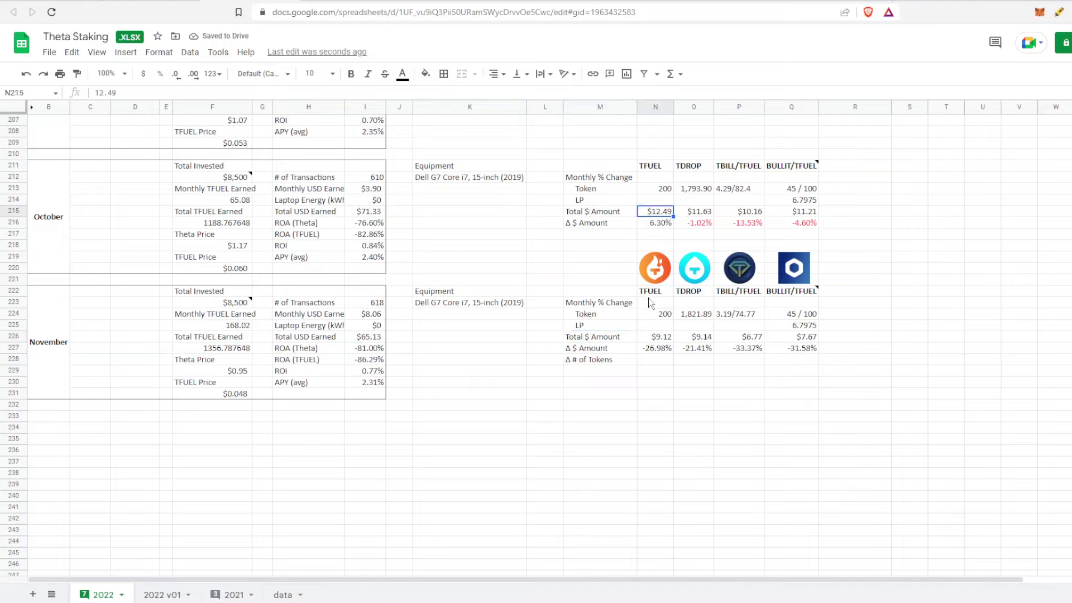
pyautogui.click(658, 339)
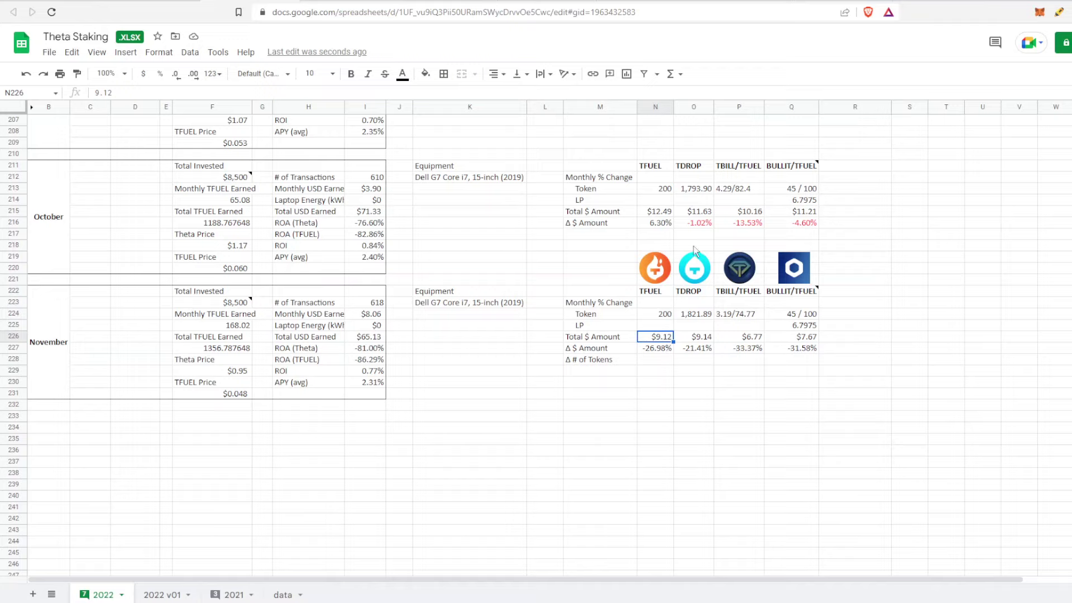
pyautogui.click(699, 215)
pyautogui.click(704, 341)
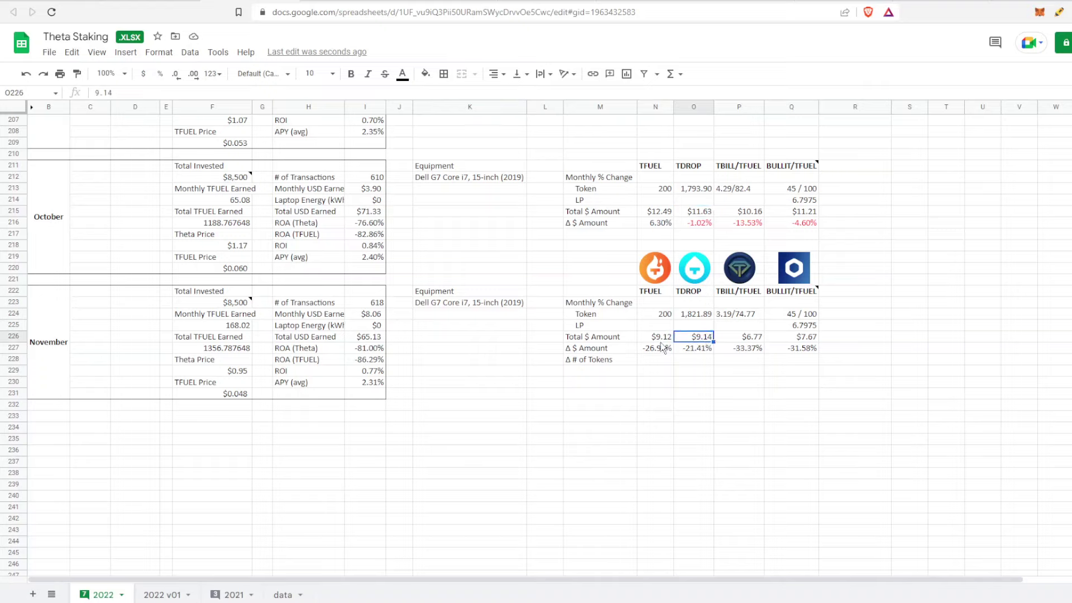
pyautogui.moveTo(663, 342); pyautogui.dragTo(707, 342)
pyautogui.click(694, 373)
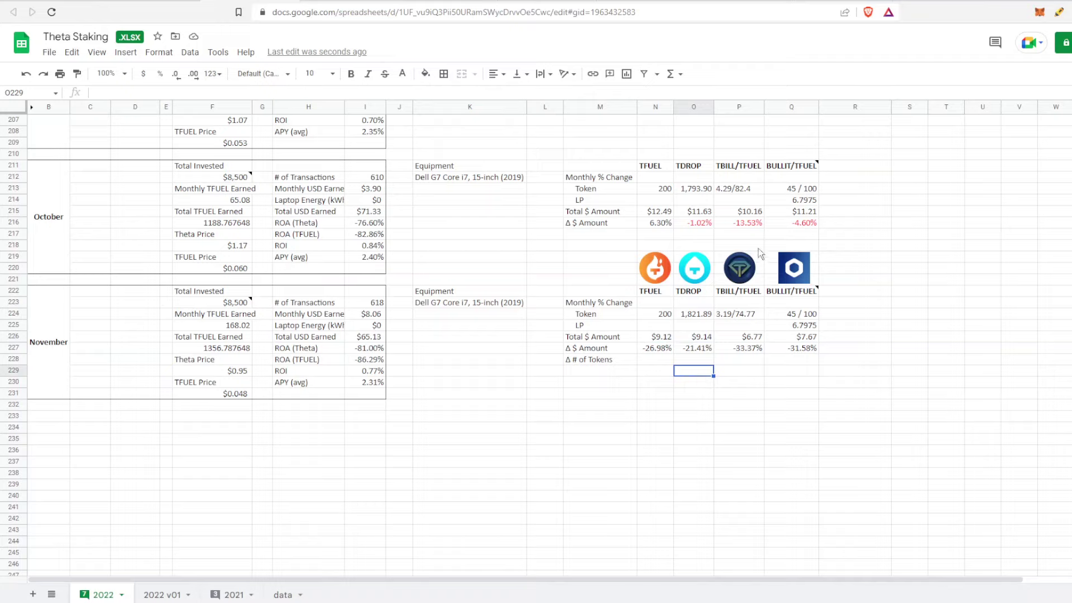
# Compare October and November totals for TBILL/TFUEL ($6.77) and BULLIT/TFUEL ($7.67)
pyautogui.click(752, 215)
pyautogui.click(748, 338)
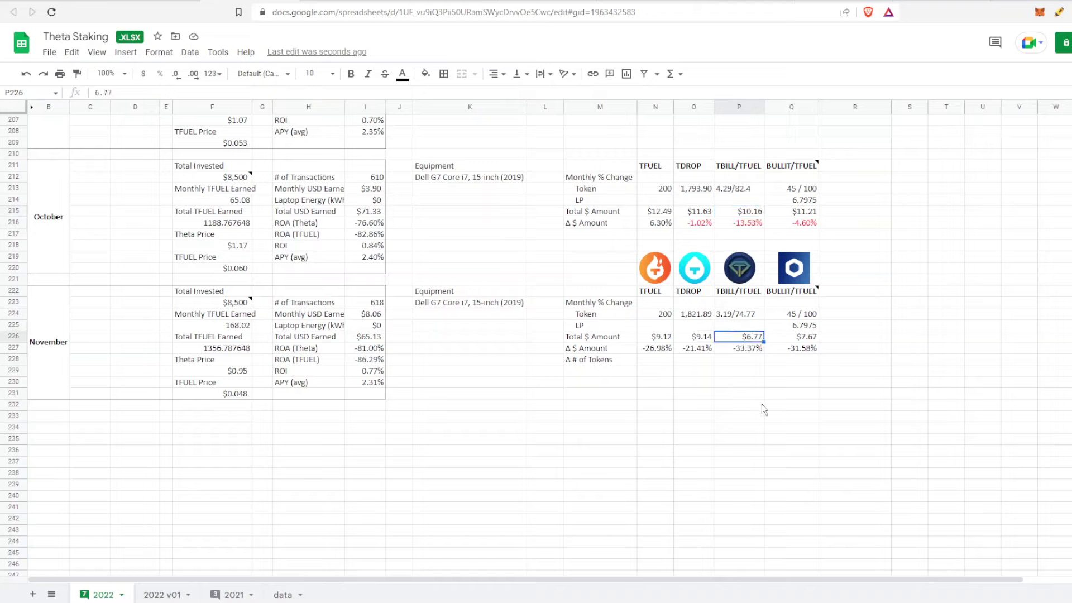
pyautogui.click(806, 215)
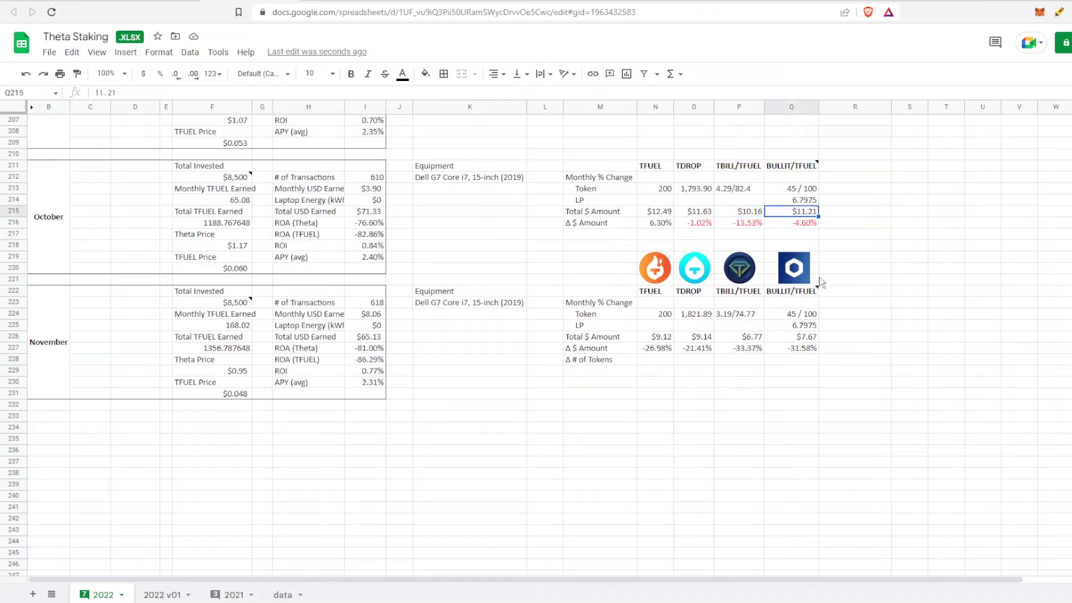
pyautogui.click(811, 336)
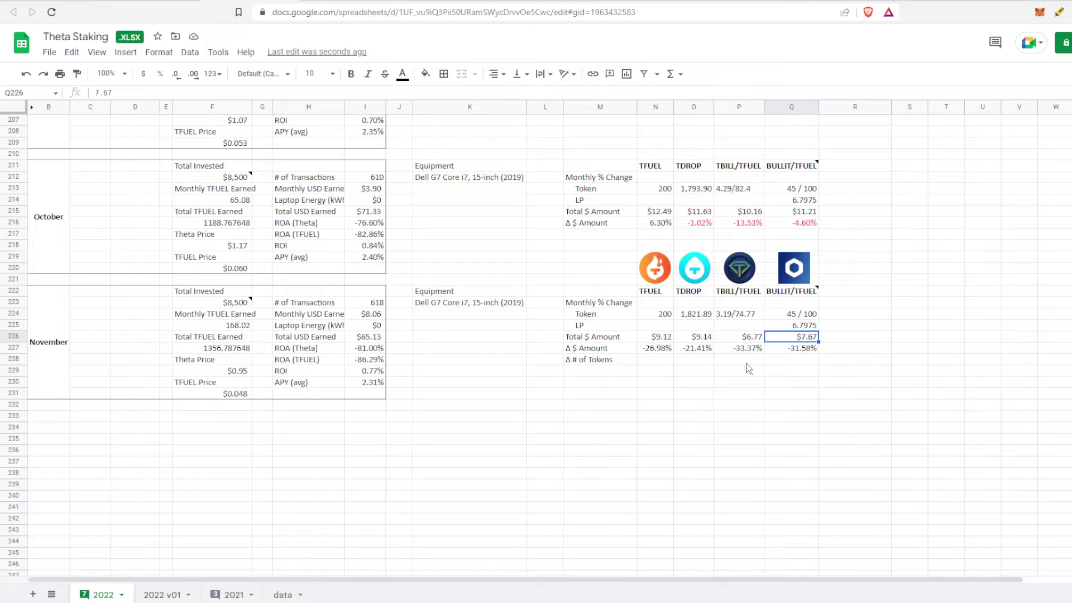
# Colour November's four Δ $ Amount percentages red and check TBILL/TFUEL's -33.37% formula
pyautogui.moveTo(664, 349); pyautogui.dragTo(805, 348)
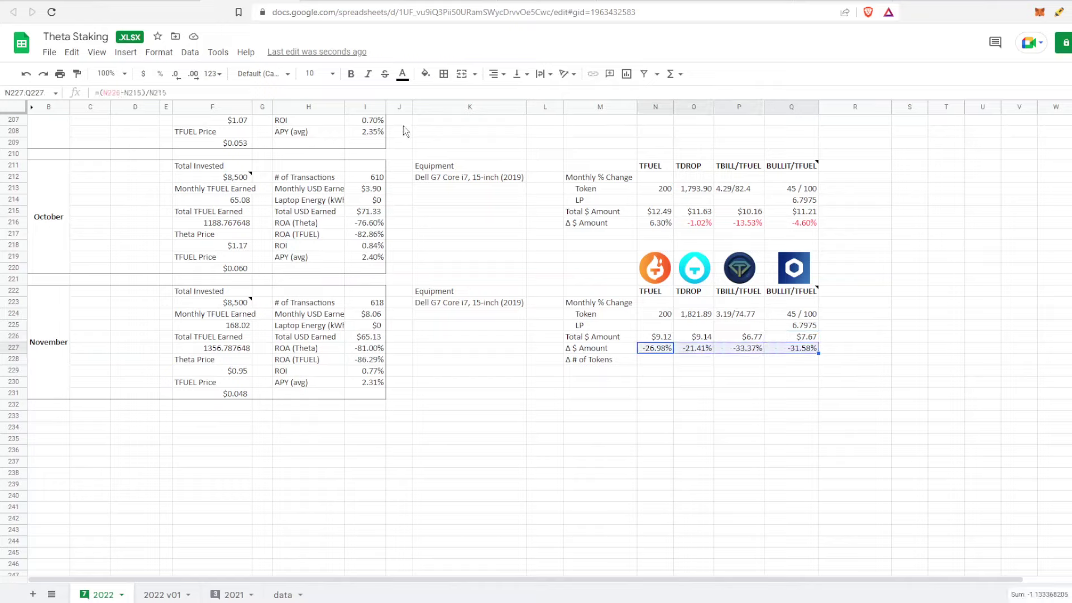
pyautogui.click(402, 74)
pyautogui.click(418, 129)
pyautogui.click(726, 404)
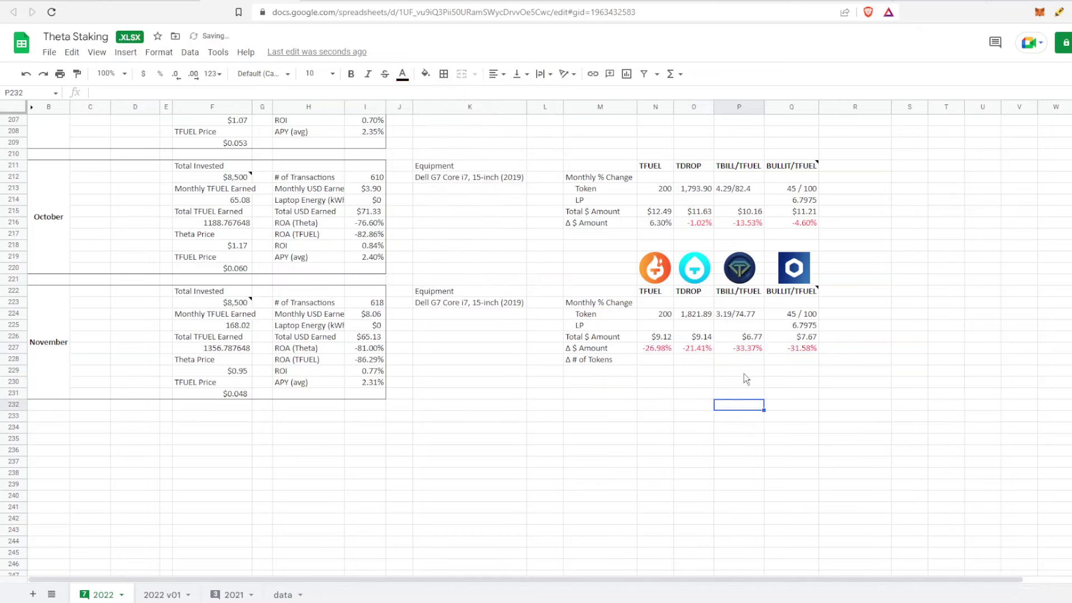
pyautogui.click(743, 350)
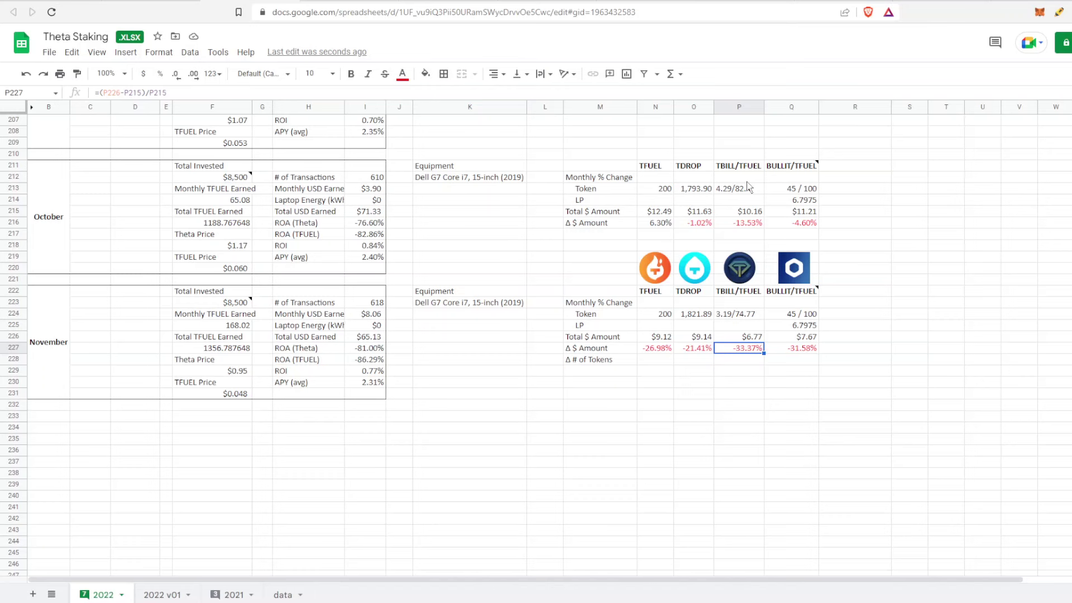
pyautogui.scroll(5, 749, 190)
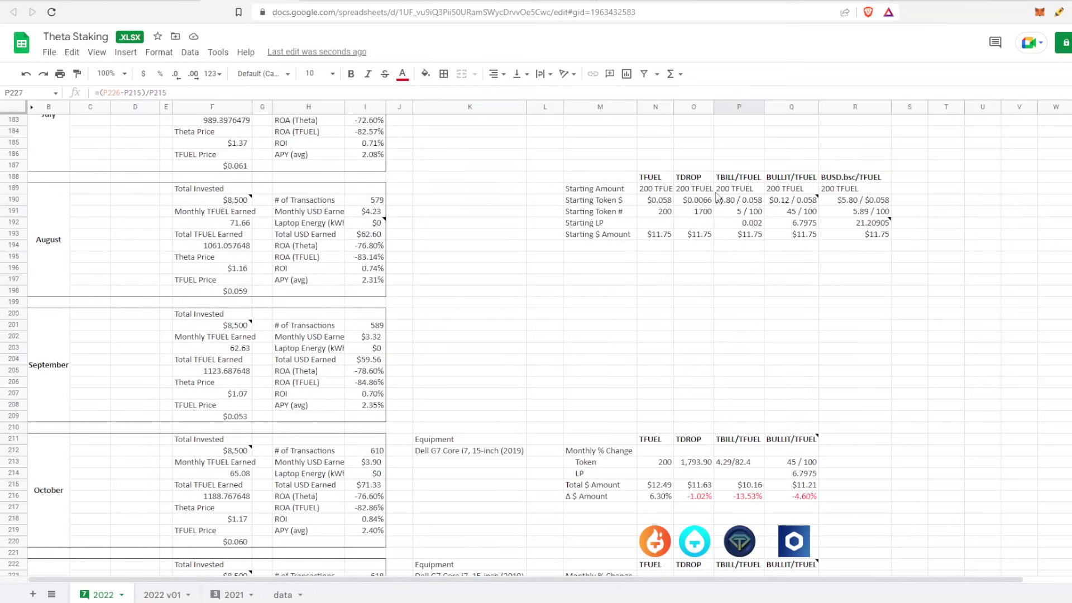
pyautogui.moveTo(787, 204)
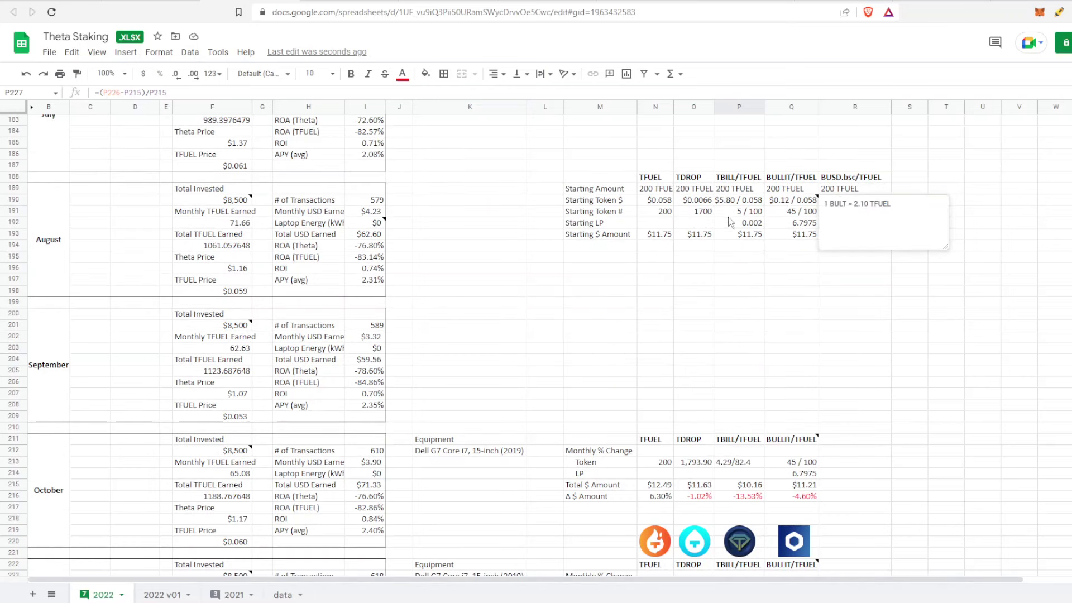
pyautogui.click(736, 269)
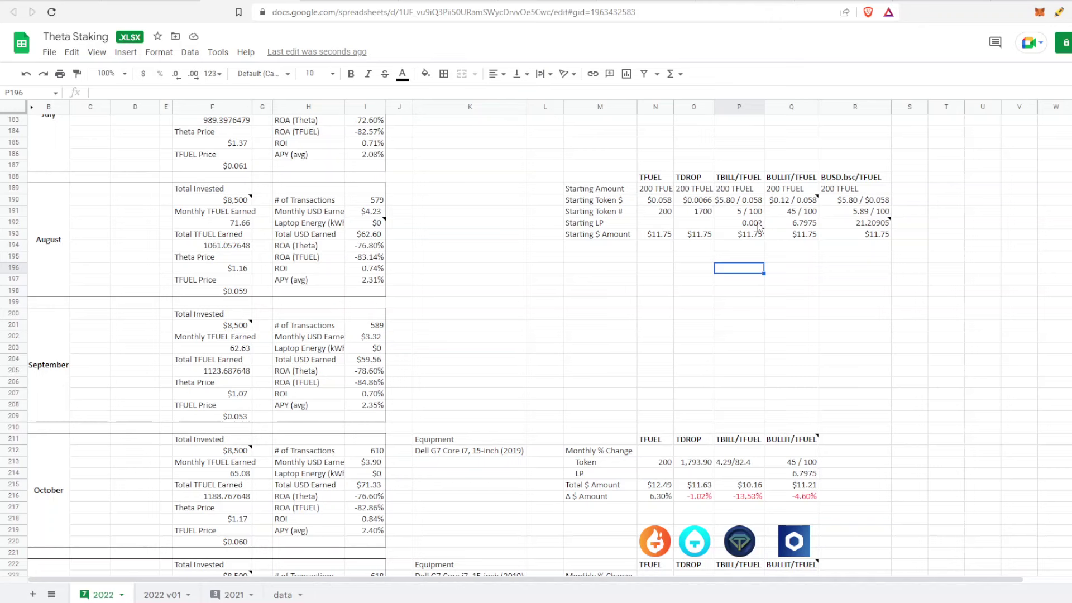
pyautogui.scroll(-3, 753, 249)
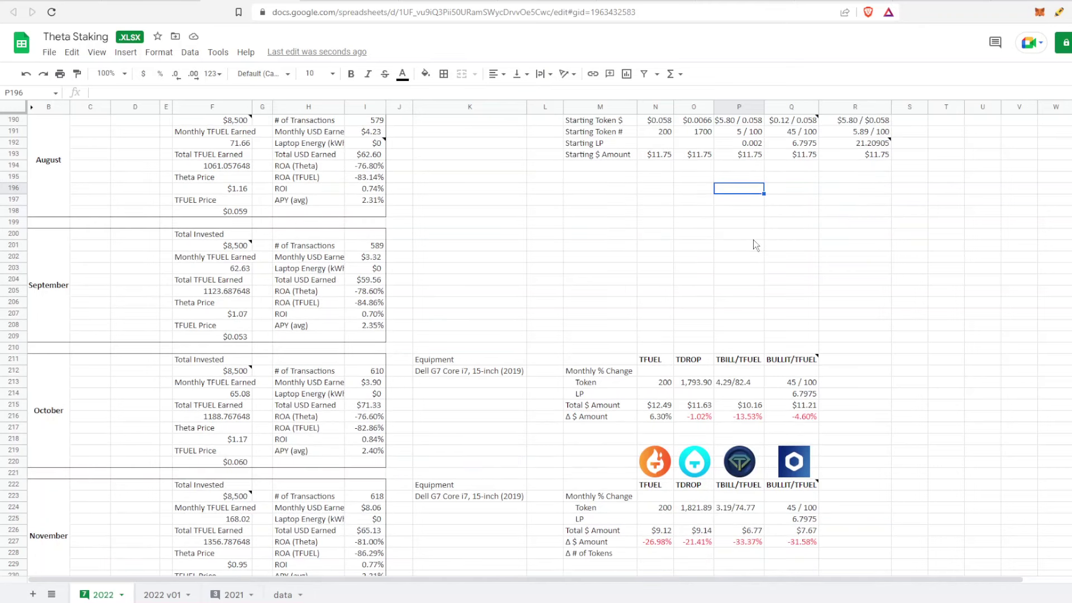
pyautogui.scroll(-1, 758, 235)
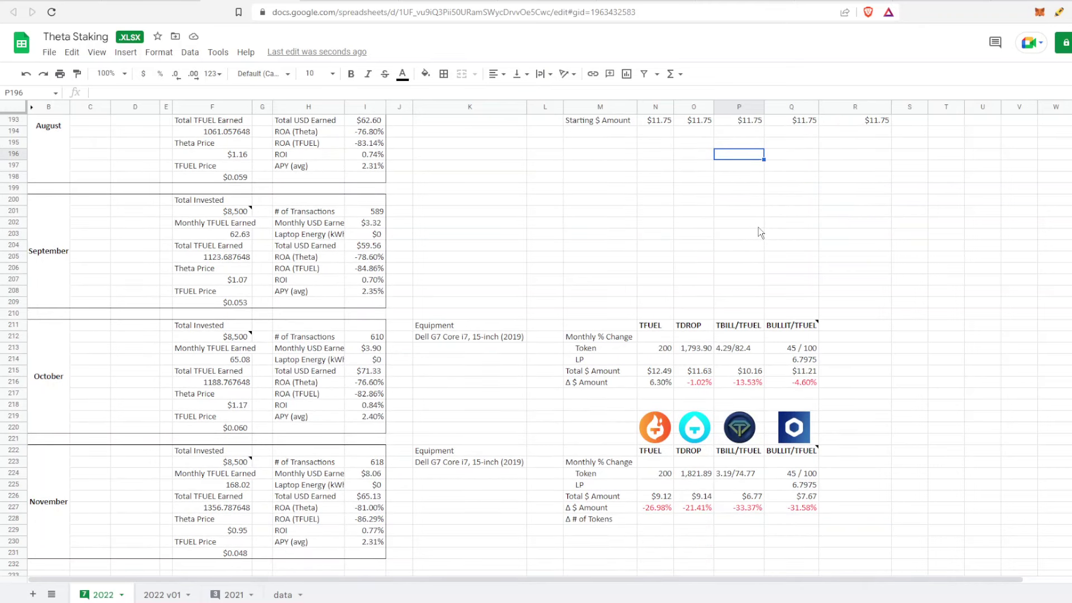
pyautogui.scroll(-1, 758, 228)
pyautogui.scroll(-1, 754, 230)
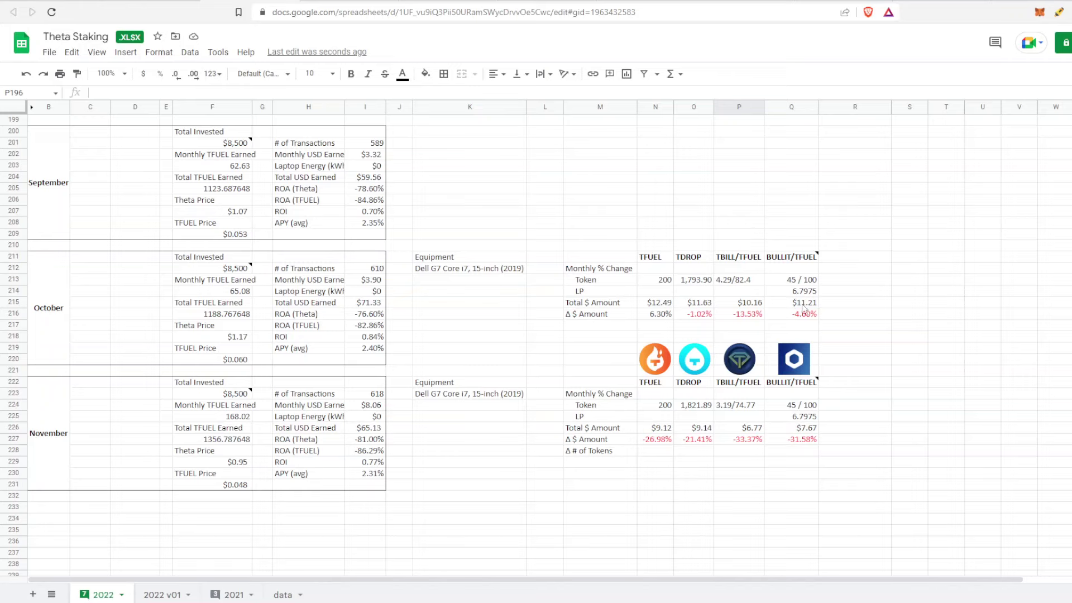
# Review the top of CoinMarketCap's price list, then move to the Crypto Elite Patreon page
pyautogui.hotkey('ctrl', 'Tab')
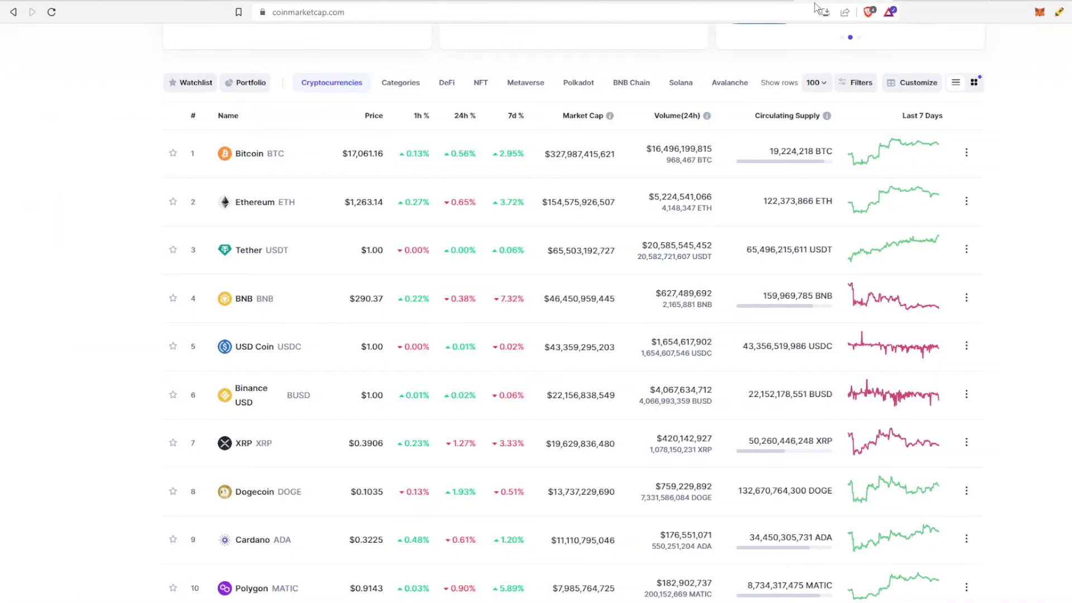
pyautogui.scroll(3, 1013, 218)
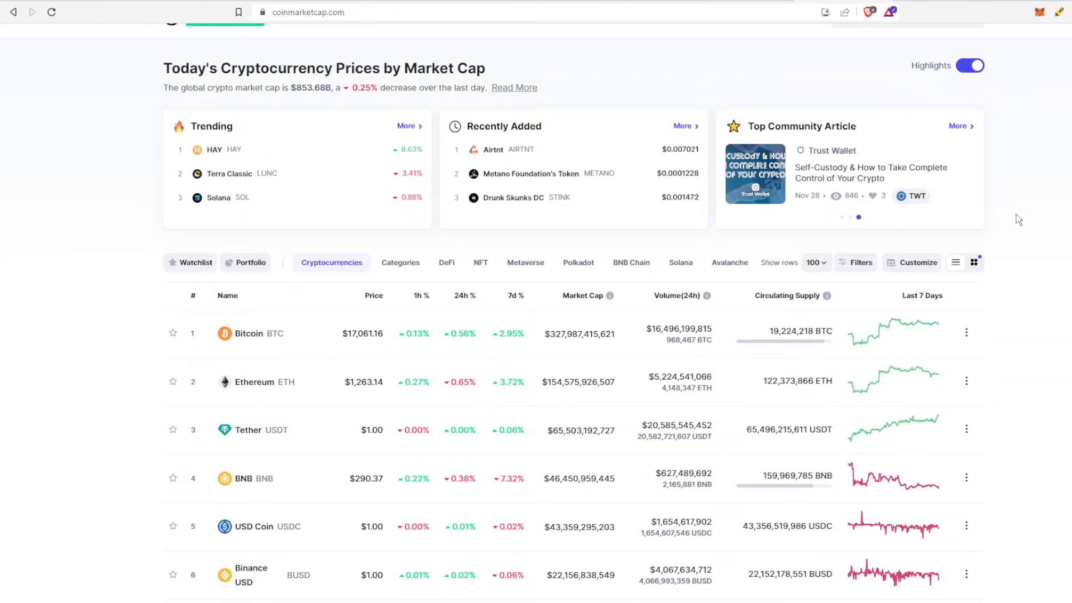
pyautogui.scroll(1, 1010, 218)
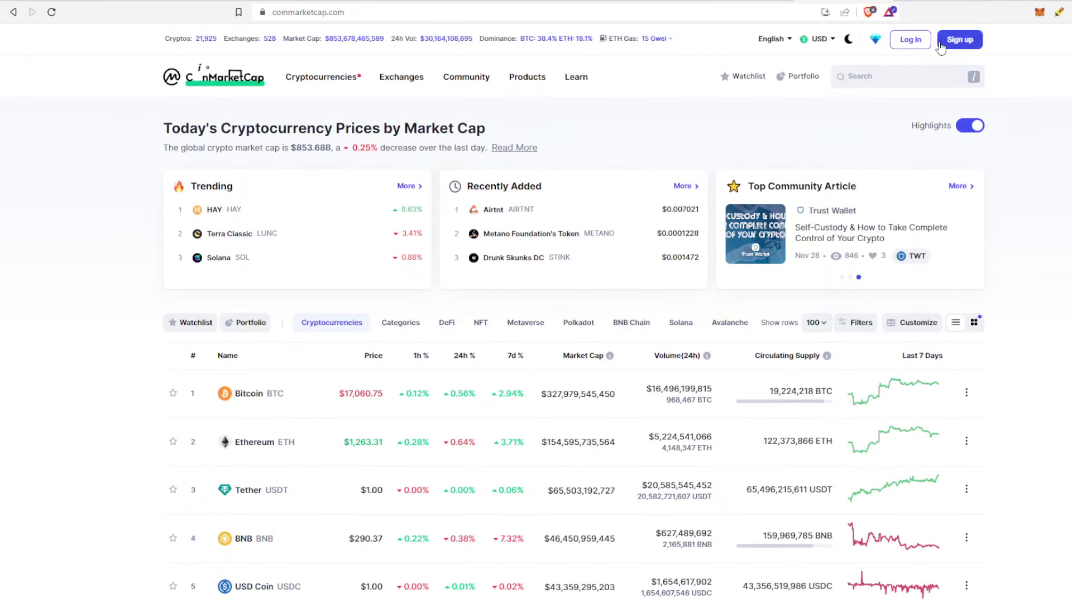
pyautogui.click(936, 0)
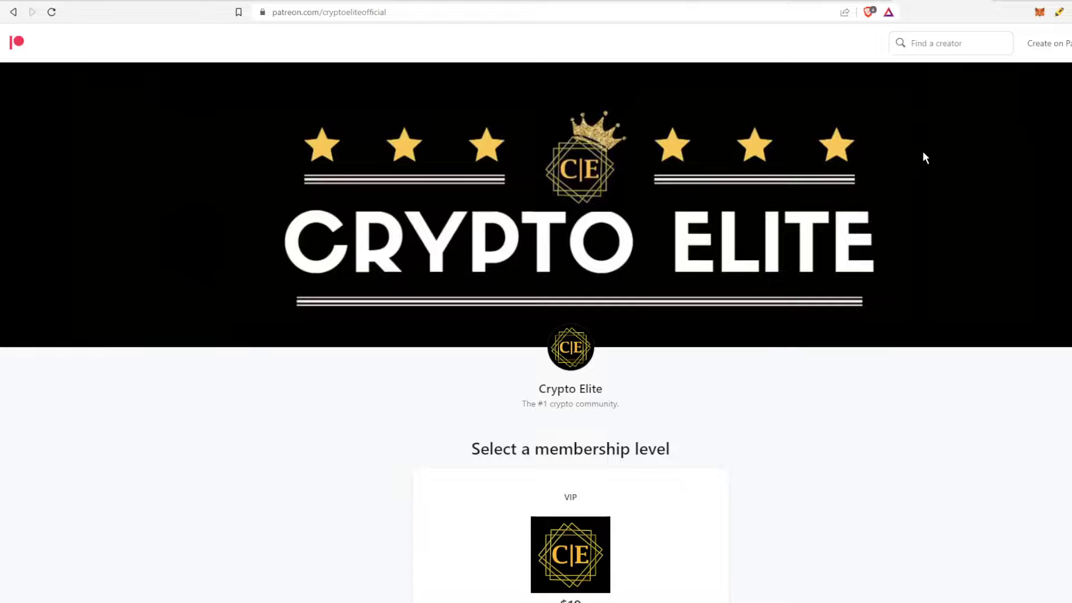
# Look over Patreon's VIP membership tier, then return to the Theta Staking spreadsheet
pyautogui.scroll(-5, 899, 194)
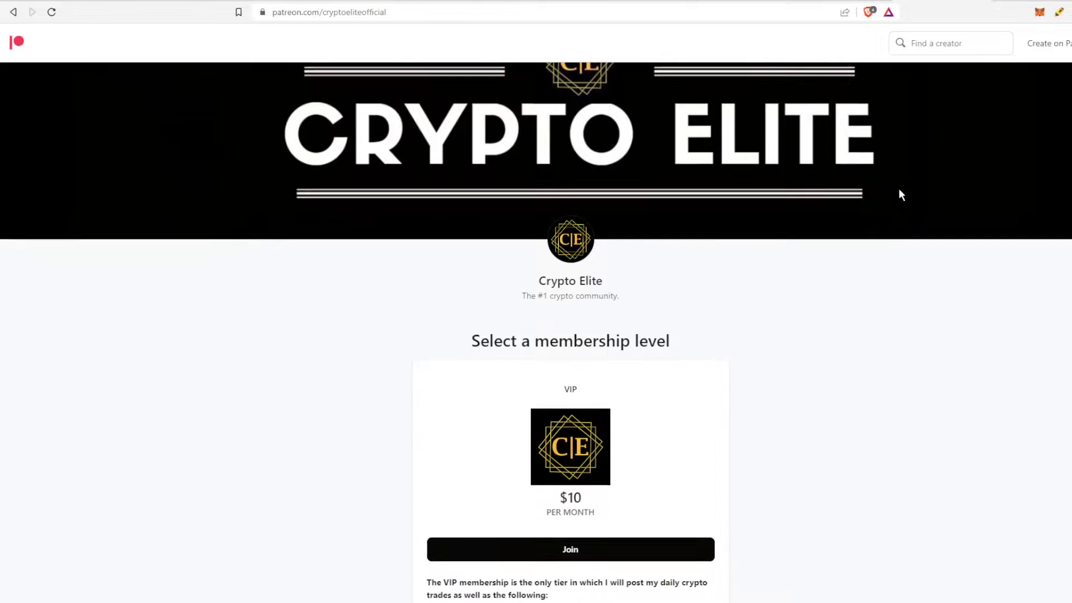
pyautogui.scroll(5, 903, 193)
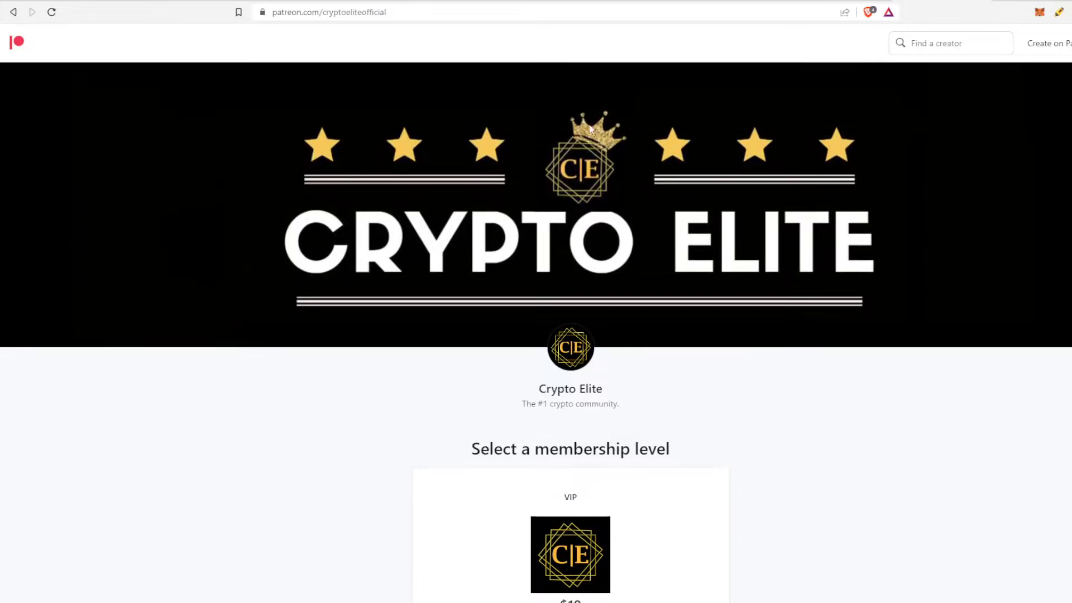
pyautogui.click(245, 2)
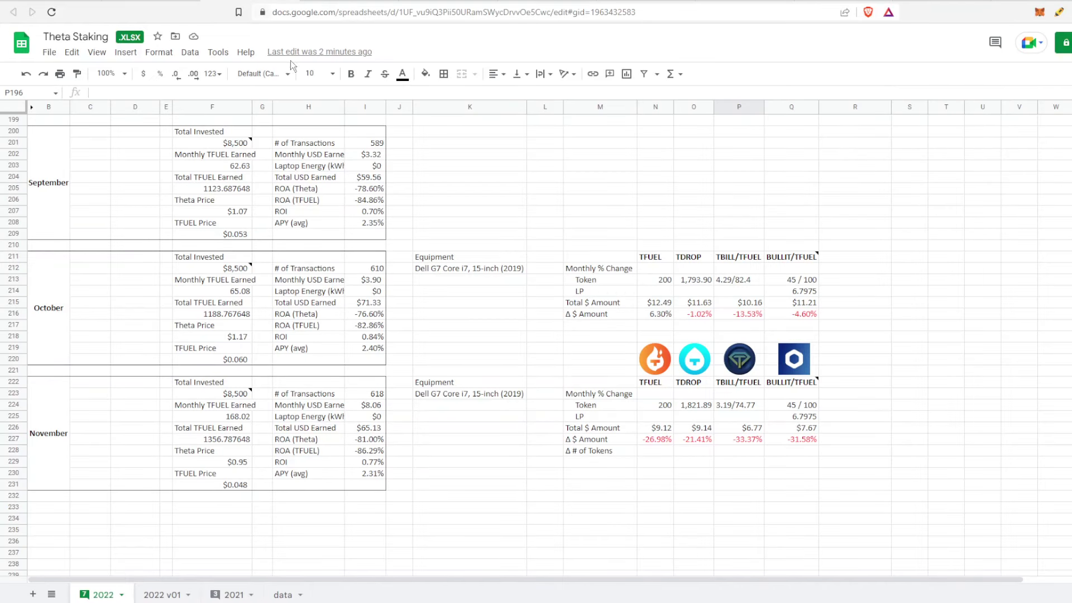